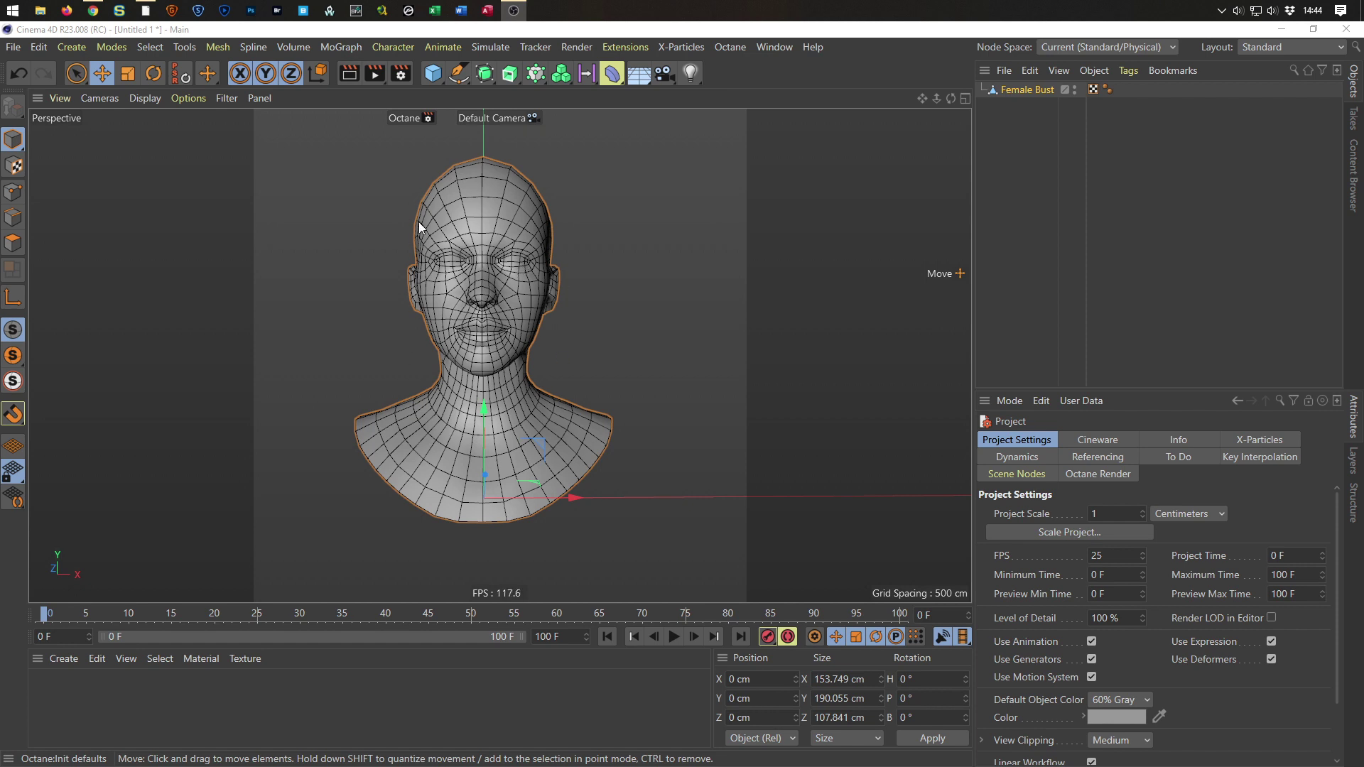
Face the bust, add a Camera and look through it in the viewport.
mouse_move(500, 340)
alt+mouse_down()
mouse_move(452, 283)
mouse_move(351, 290)
mouse_move(489, 334)
mouse_move(507, 268)
mouse_move(483, 359)
mouse_move(491, 344)
alt+mouse_up()
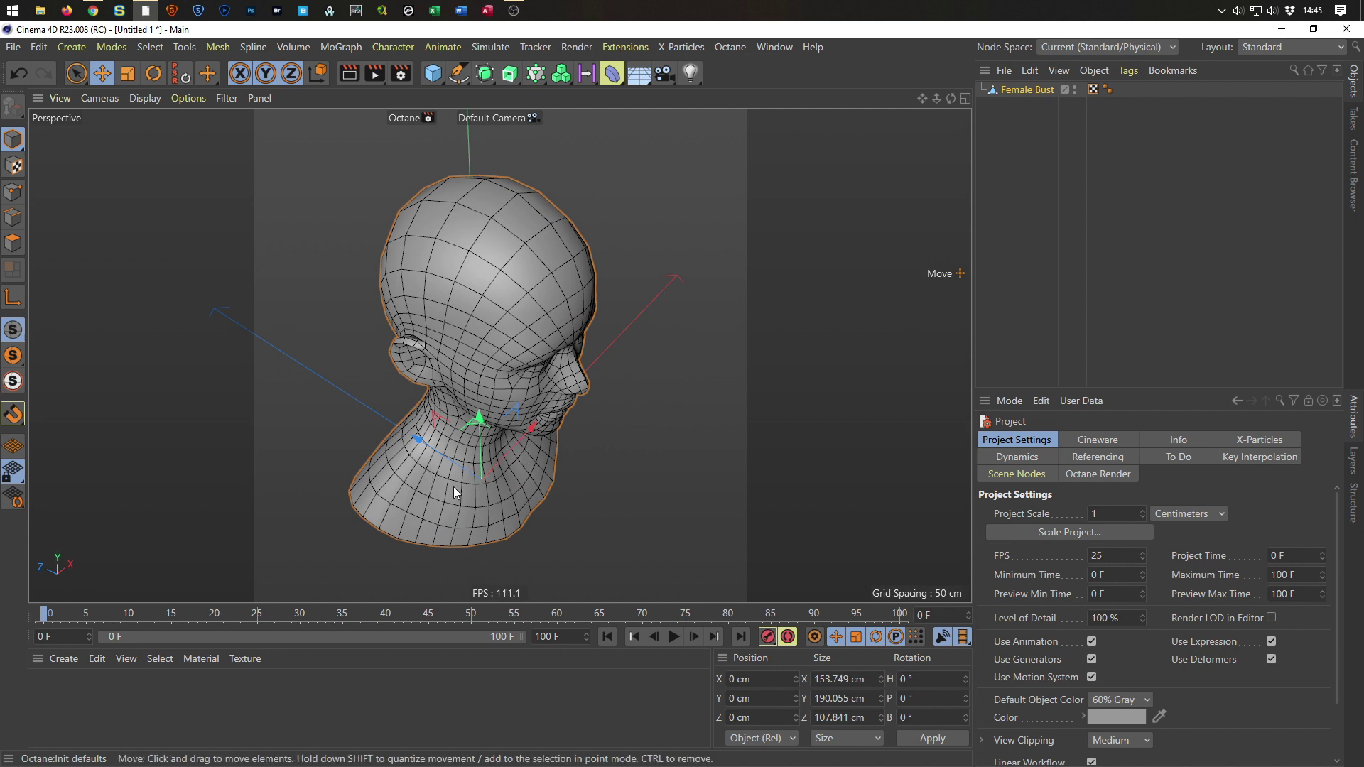
alt+drag(500, 372, 501, 337)
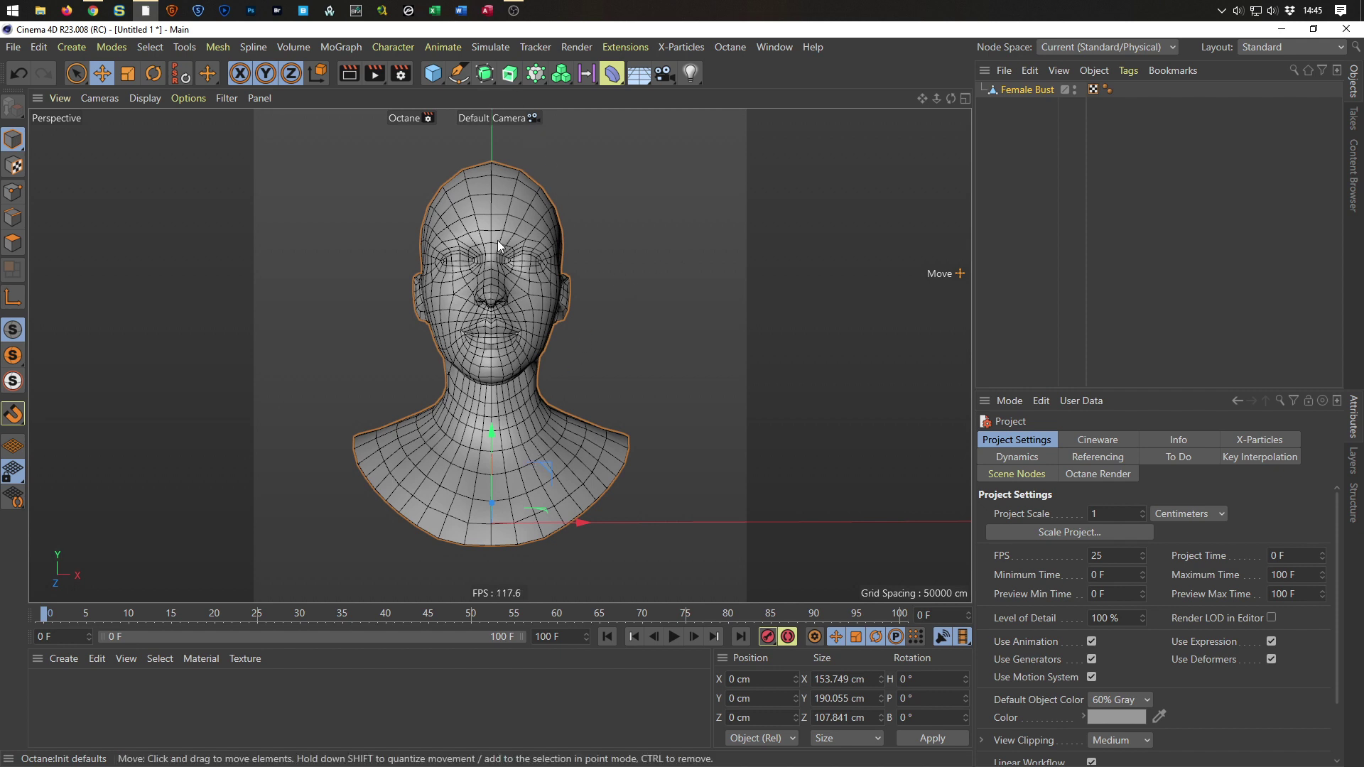
click(668, 79)
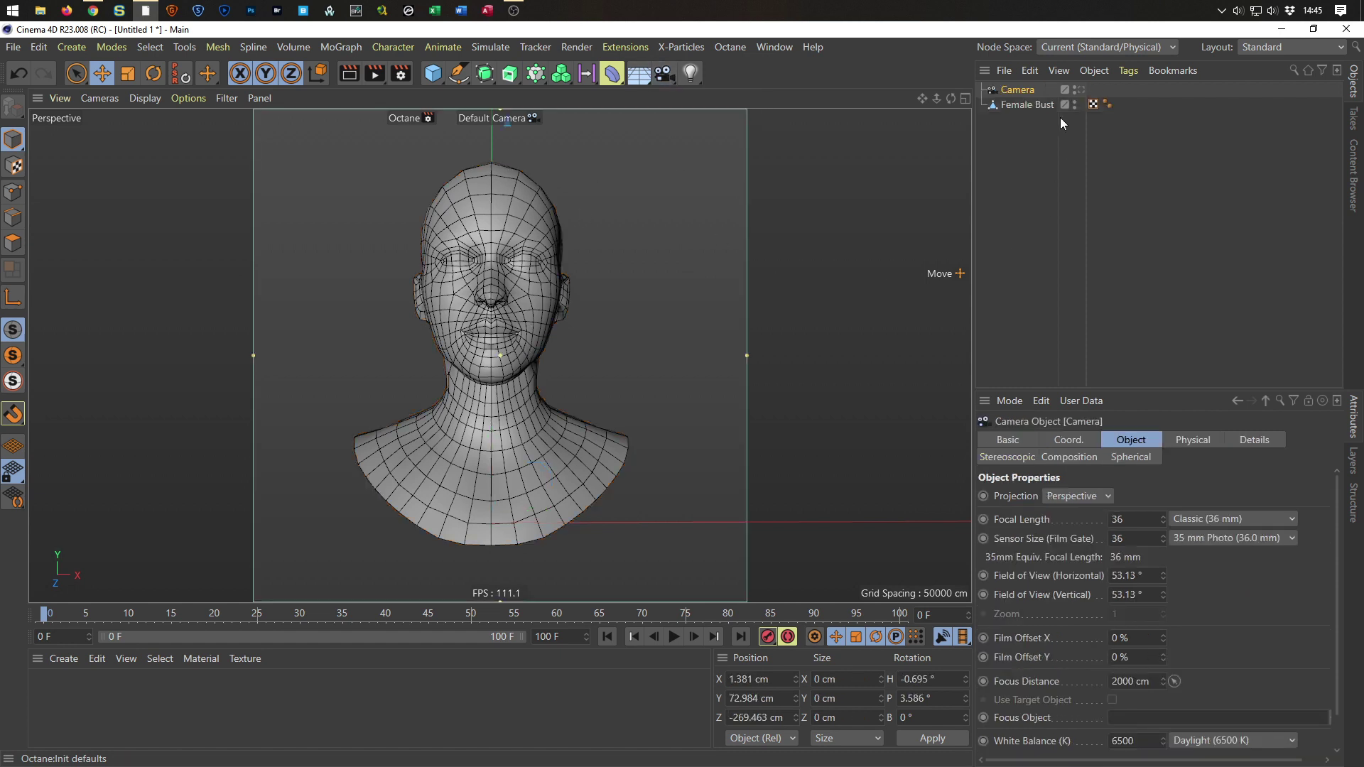
click(1079, 89)
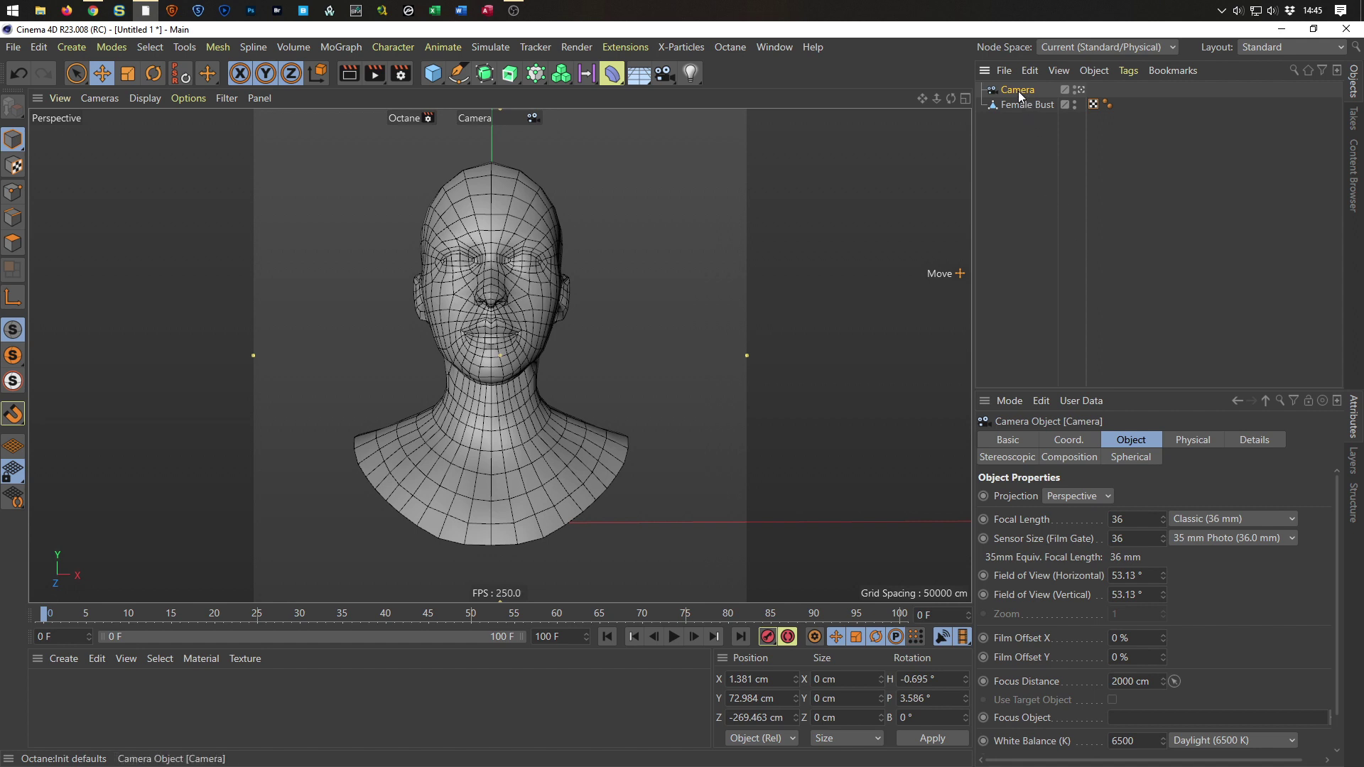
Duplicate it as Camera.1 and frame the bust from a side angle.
ctrl+drag(1018, 89, 1019, 111)
click(1079, 105)
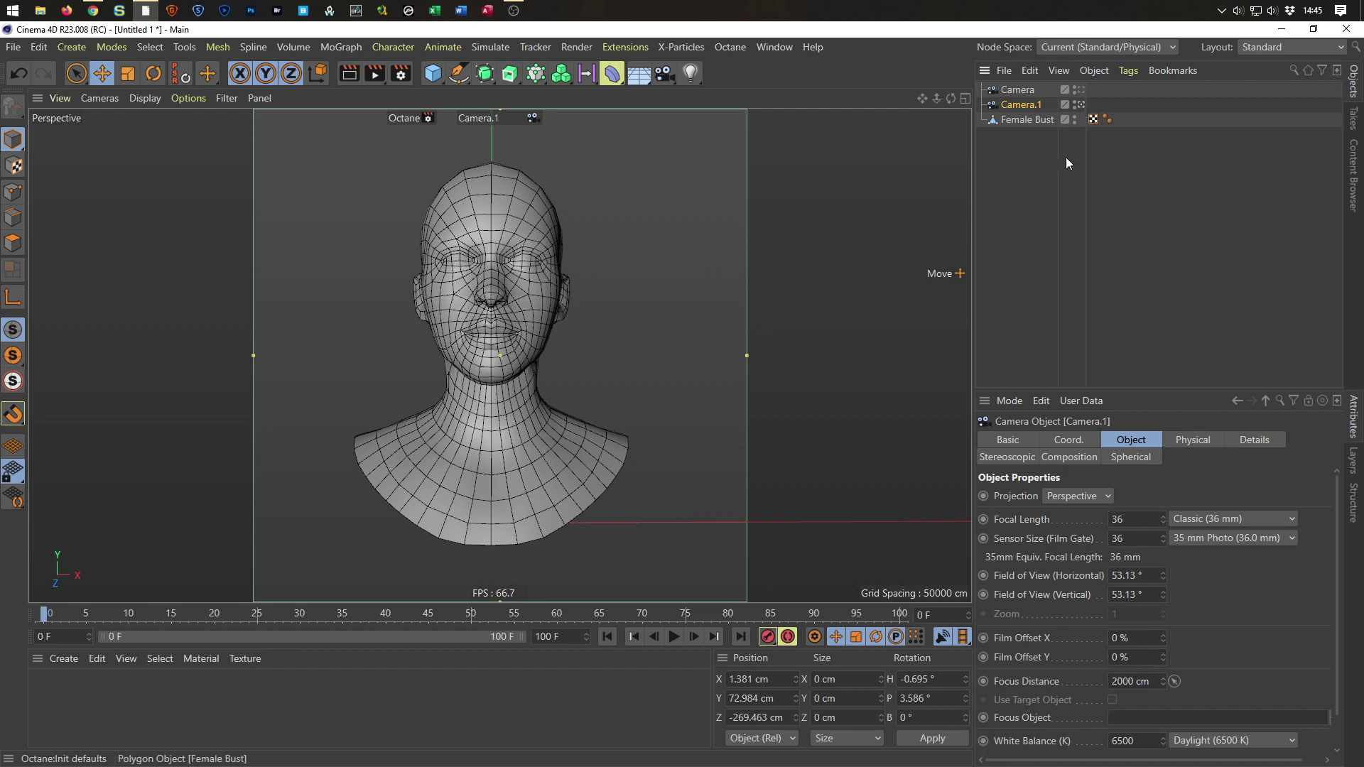
alt+drag(522, 339, 420, 305)
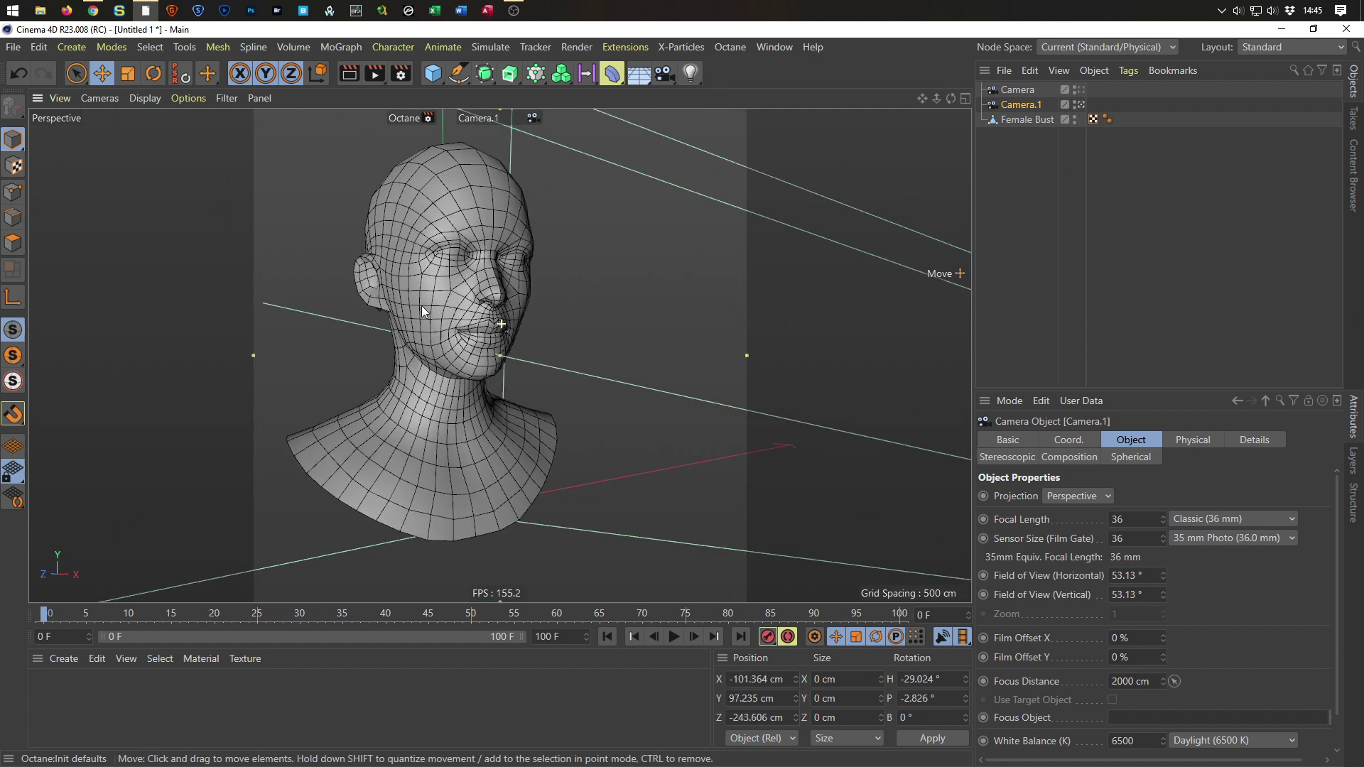
double_click(1074, 89)
double_click(1075, 104)
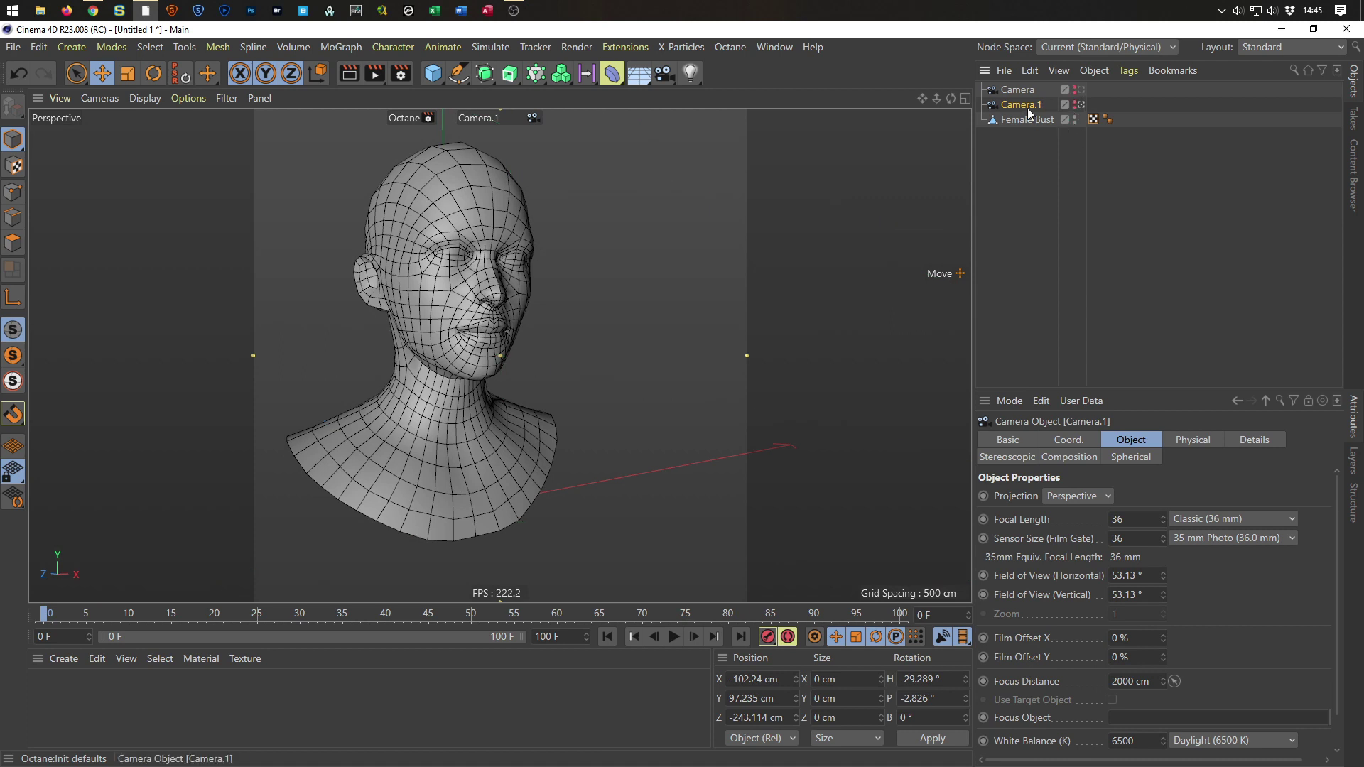
alt+middle_drag(419, 377, 518, 385)
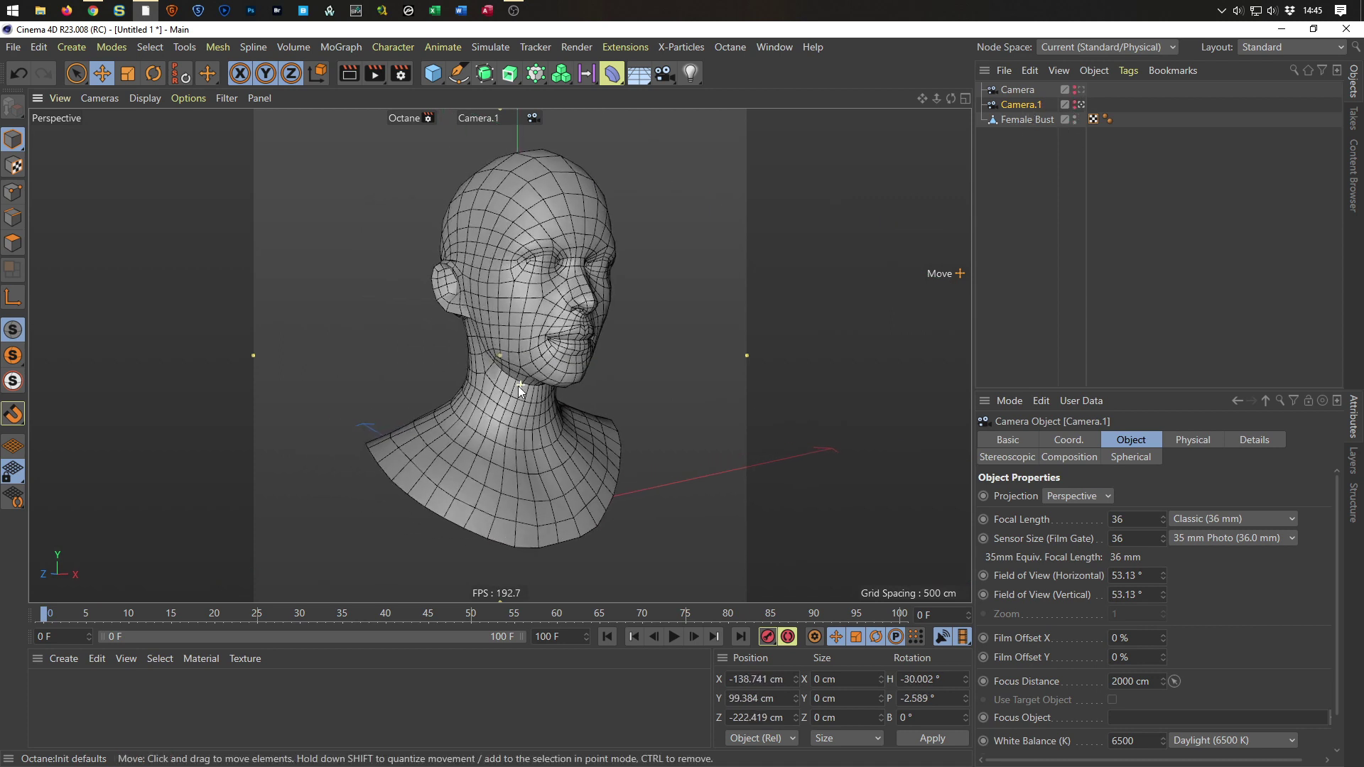
mouse_move(518, 385)
alt+mouse_down()
mouse_move(533, 386)
mouse_move(517, 401)
alt+mouse_up()
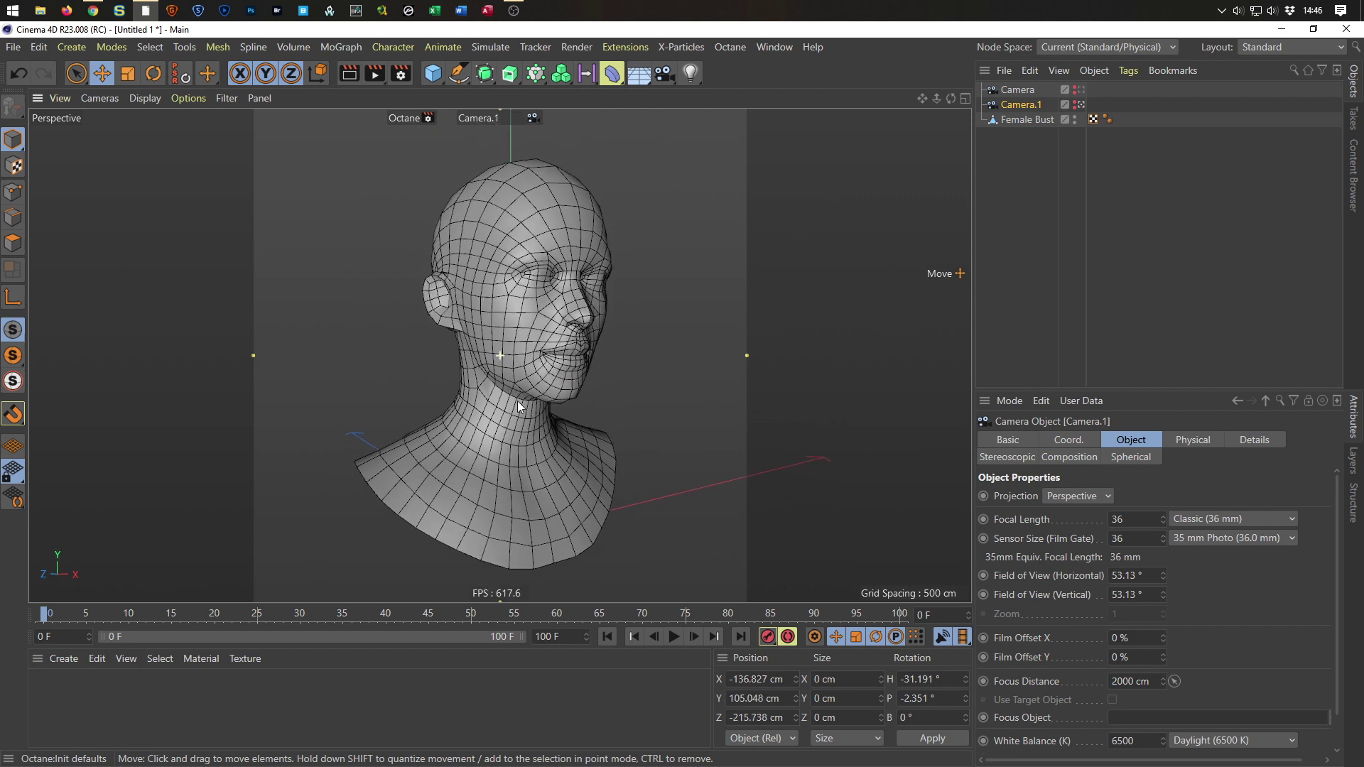
alt+middle_drag(518, 401, 514, 391)
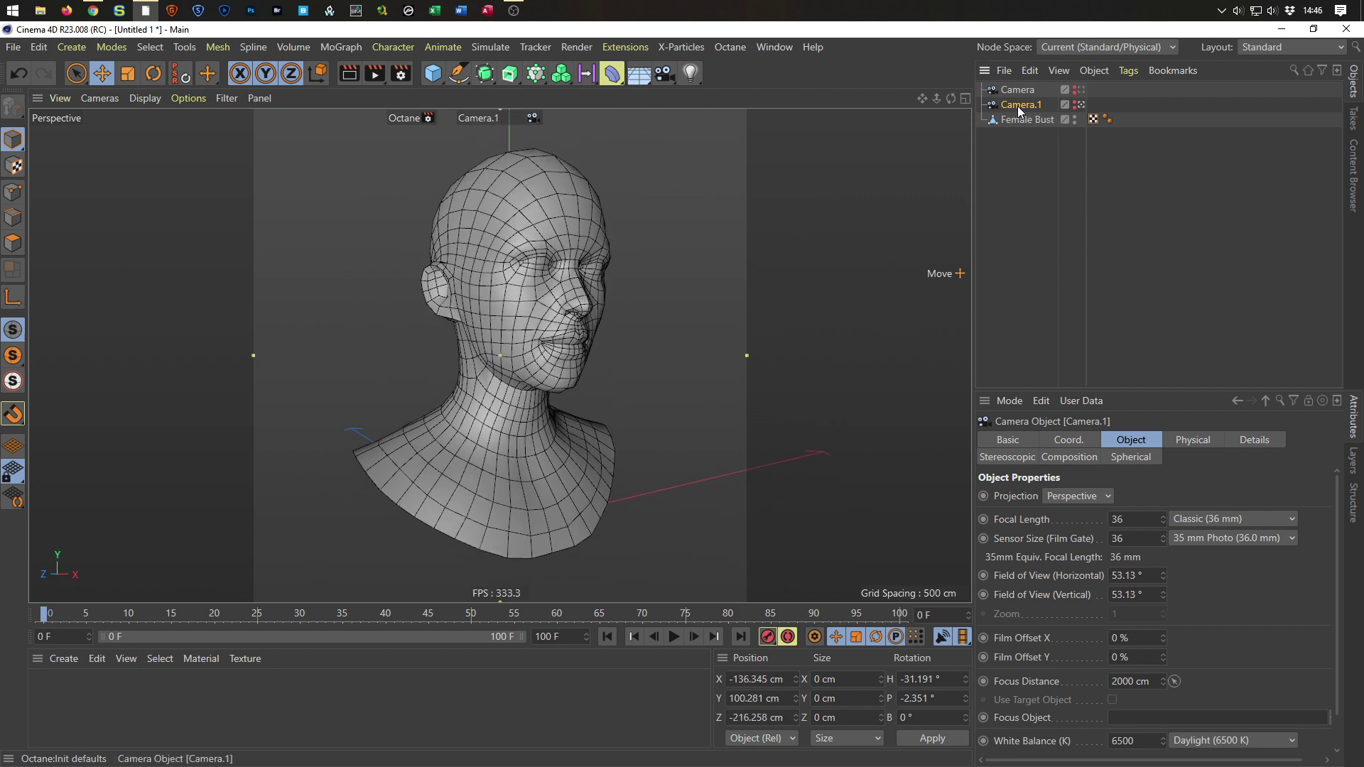
Duplicate Camera.1 as Camera.2 and frame the head's other profile.
ctrl+drag(1018, 105, 1025, 115)
click(1081, 120)
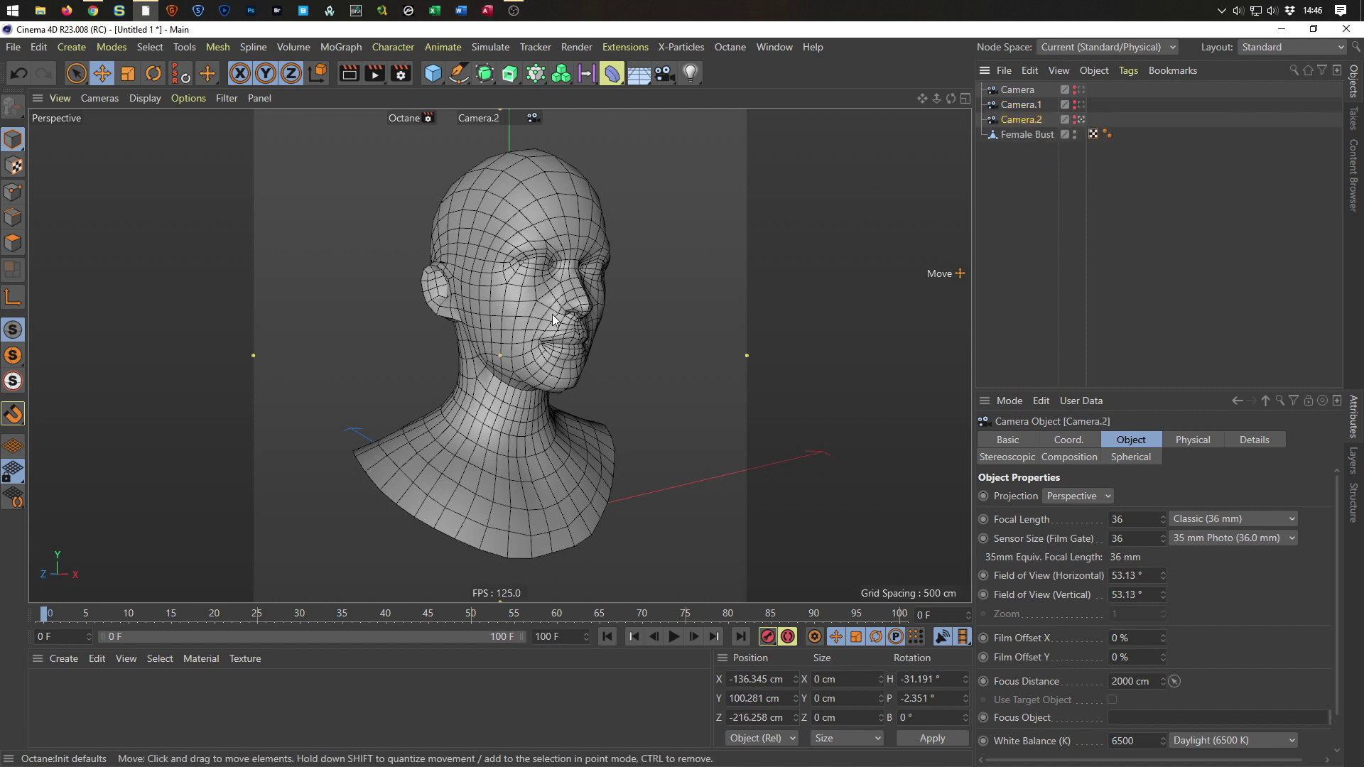
alt+drag(552, 314, 506, 305)
alt+middle_drag(506, 306, 473, 310)
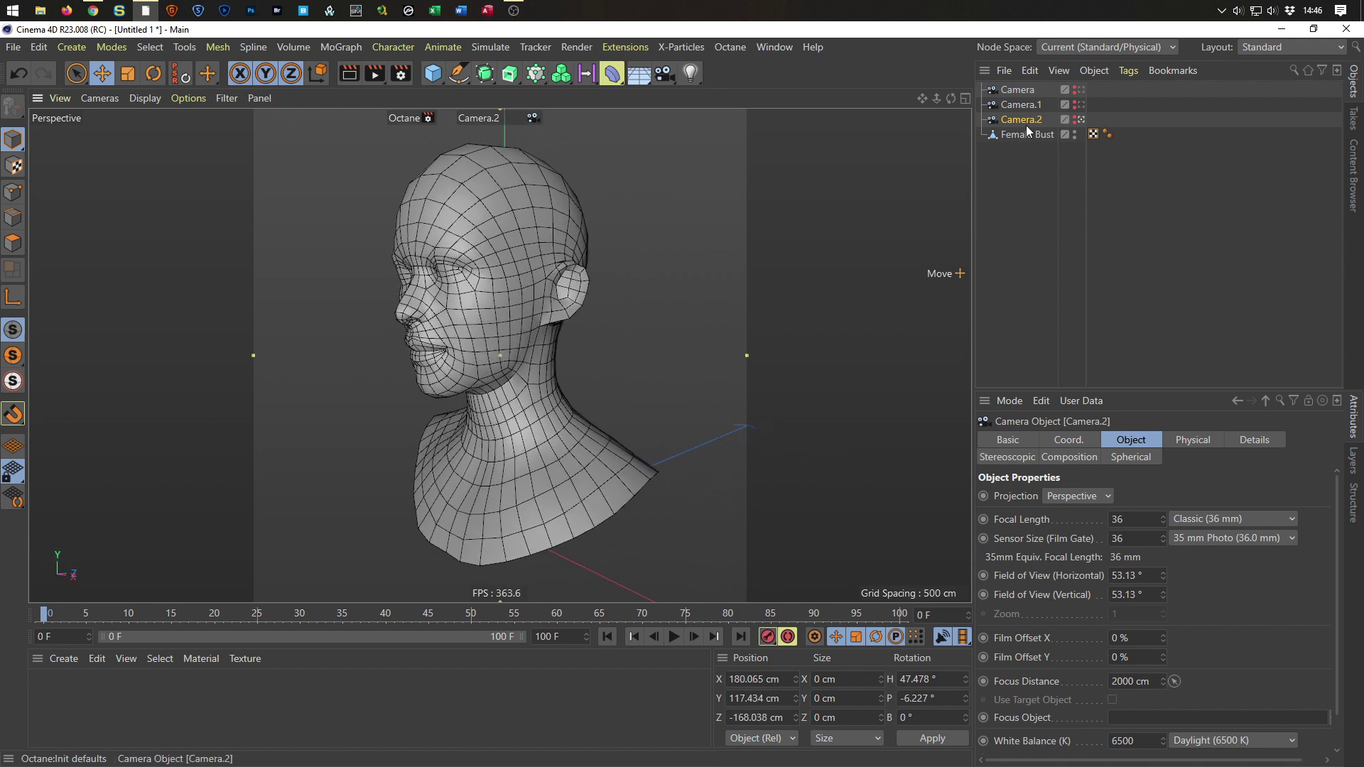
Duplicate Camera.2 as Camera.3 and frame the head from above.
ctrl+drag(1029, 122, 1029, 127)
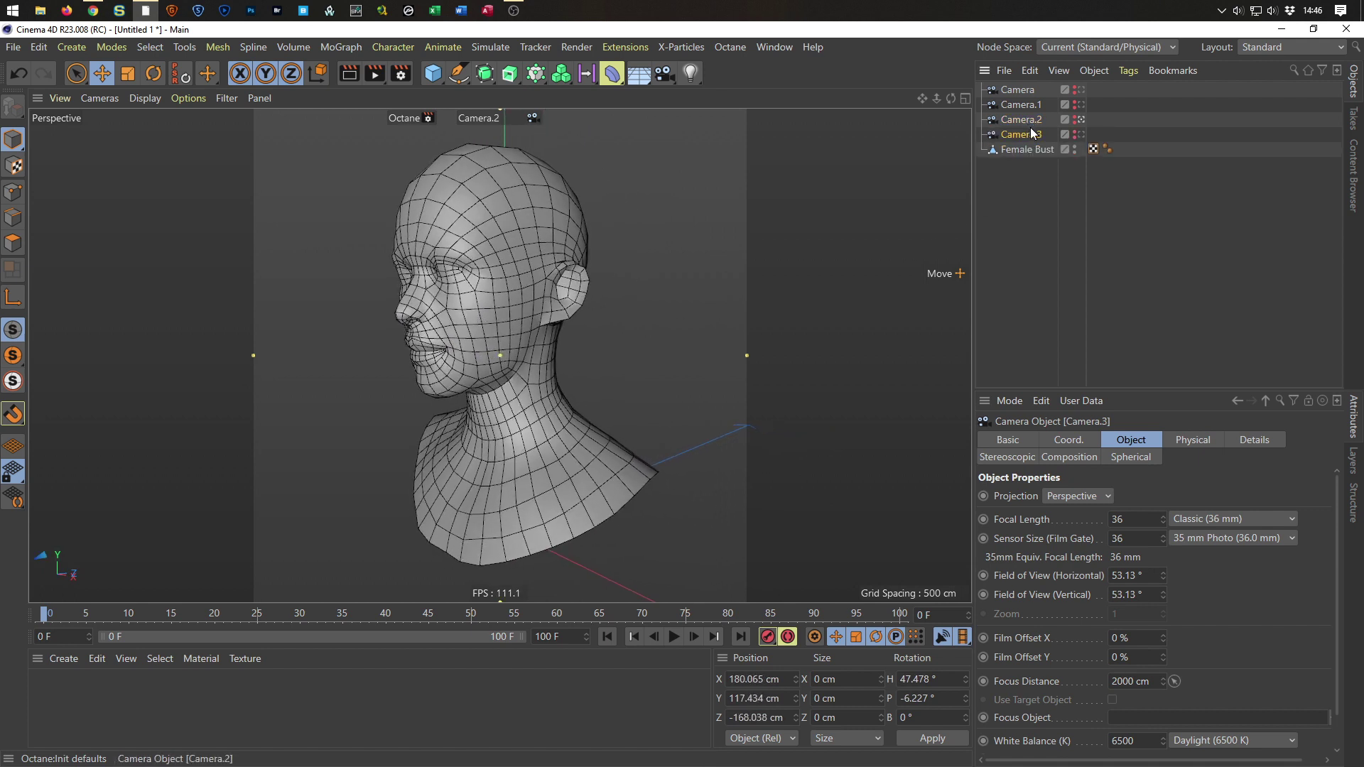
alt+drag(656, 315, 442, 404)
alt+middle_drag(442, 404, 453, 410)
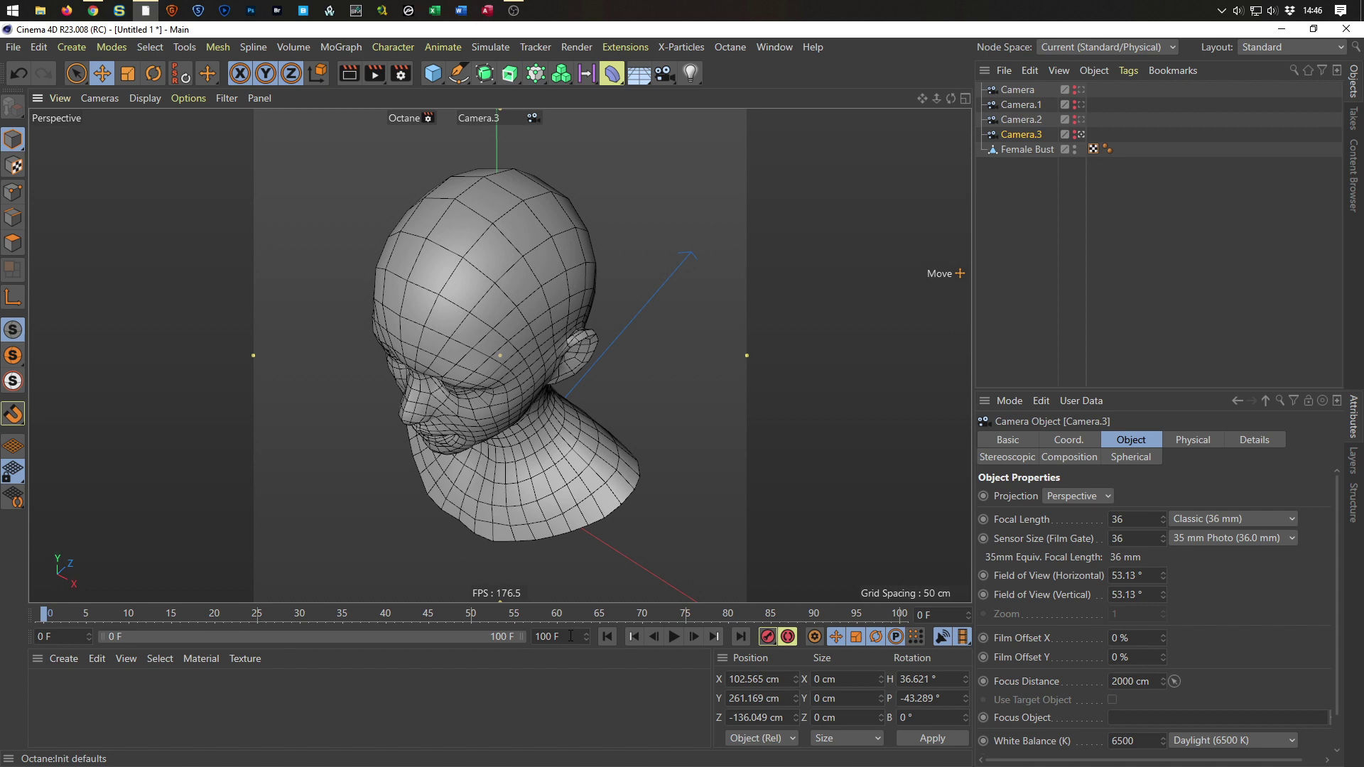
Set the project end frame to 3.
double_click(547, 637)
text(3)
key(Return)
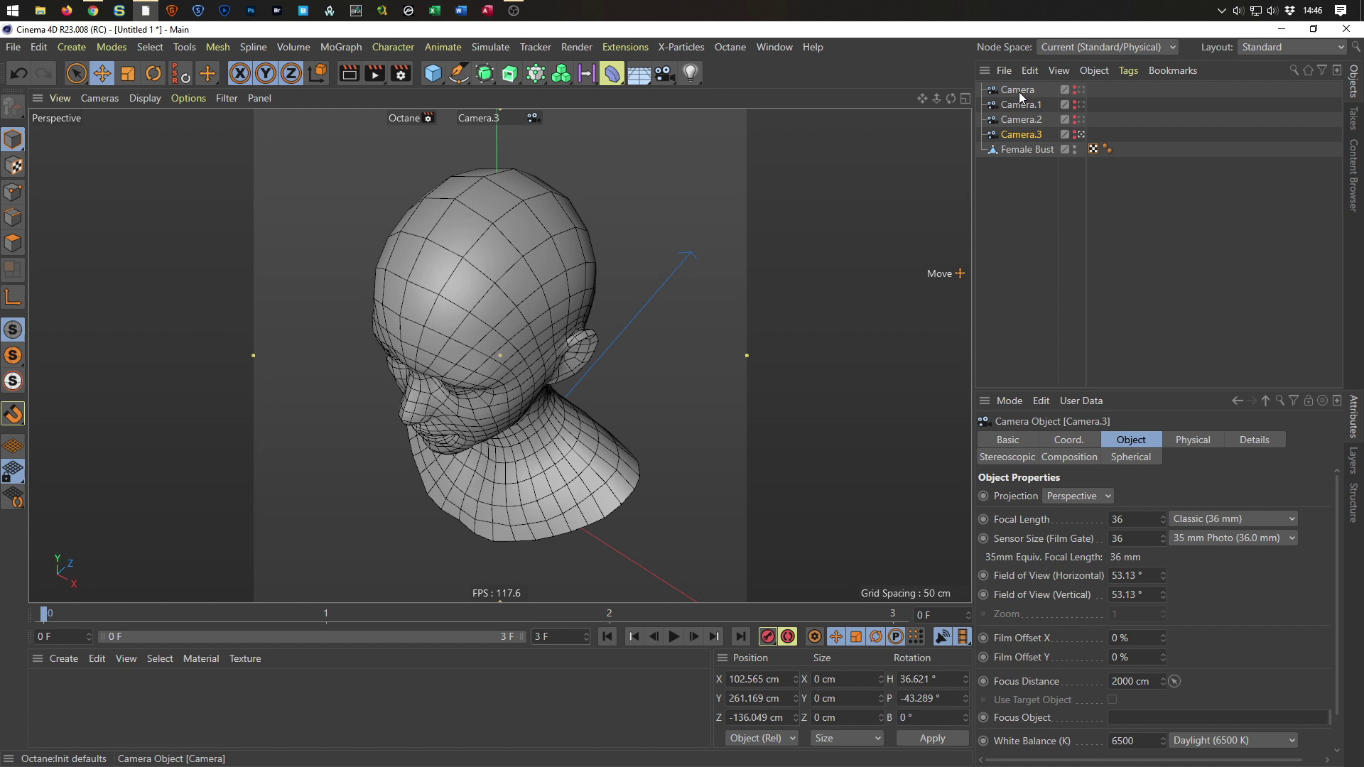
Review Camera.3's Basic, Coord. and Object properties, ending on Basic.
click(1012, 443)
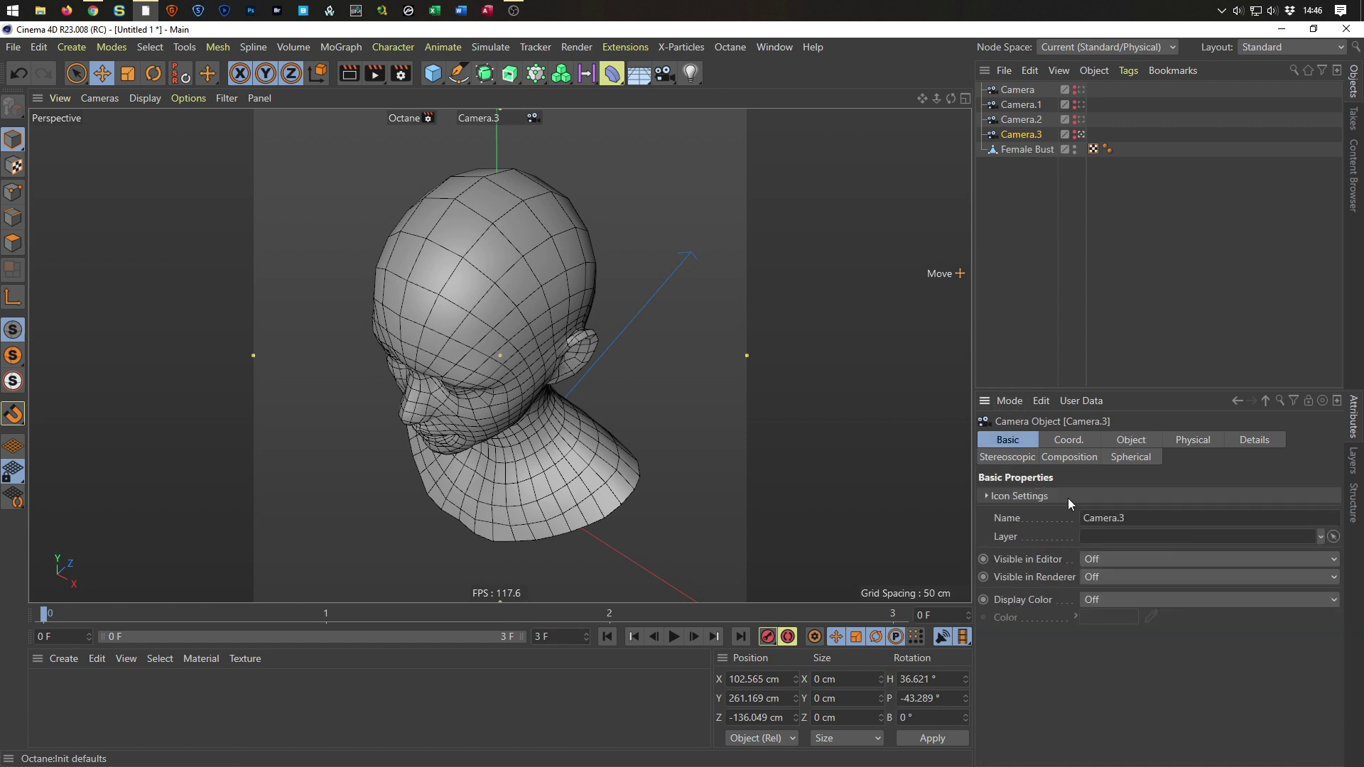
click(1073, 445)
click(1117, 447)
click(1010, 446)
Add a Stage object via Commander search 'stag' and show its camera and background links.
key(shift+c)
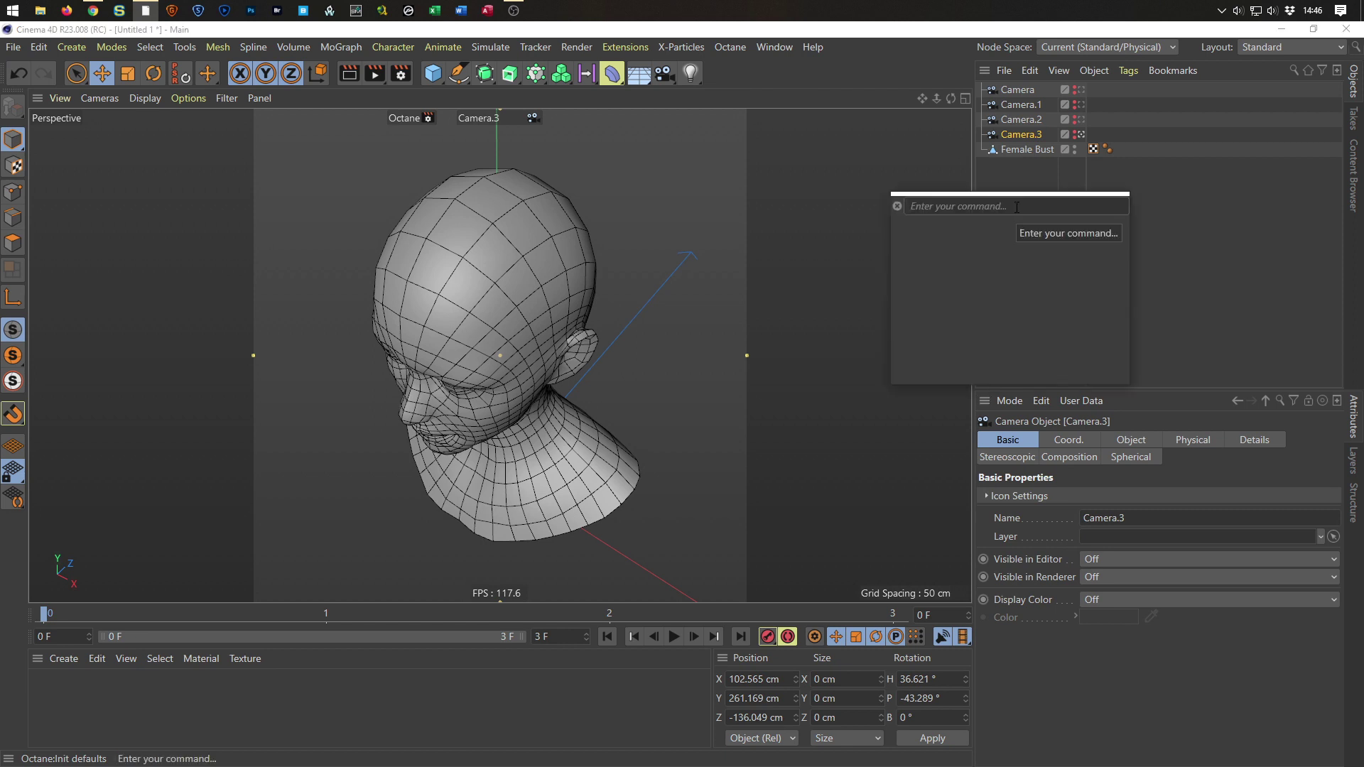
text(stag)
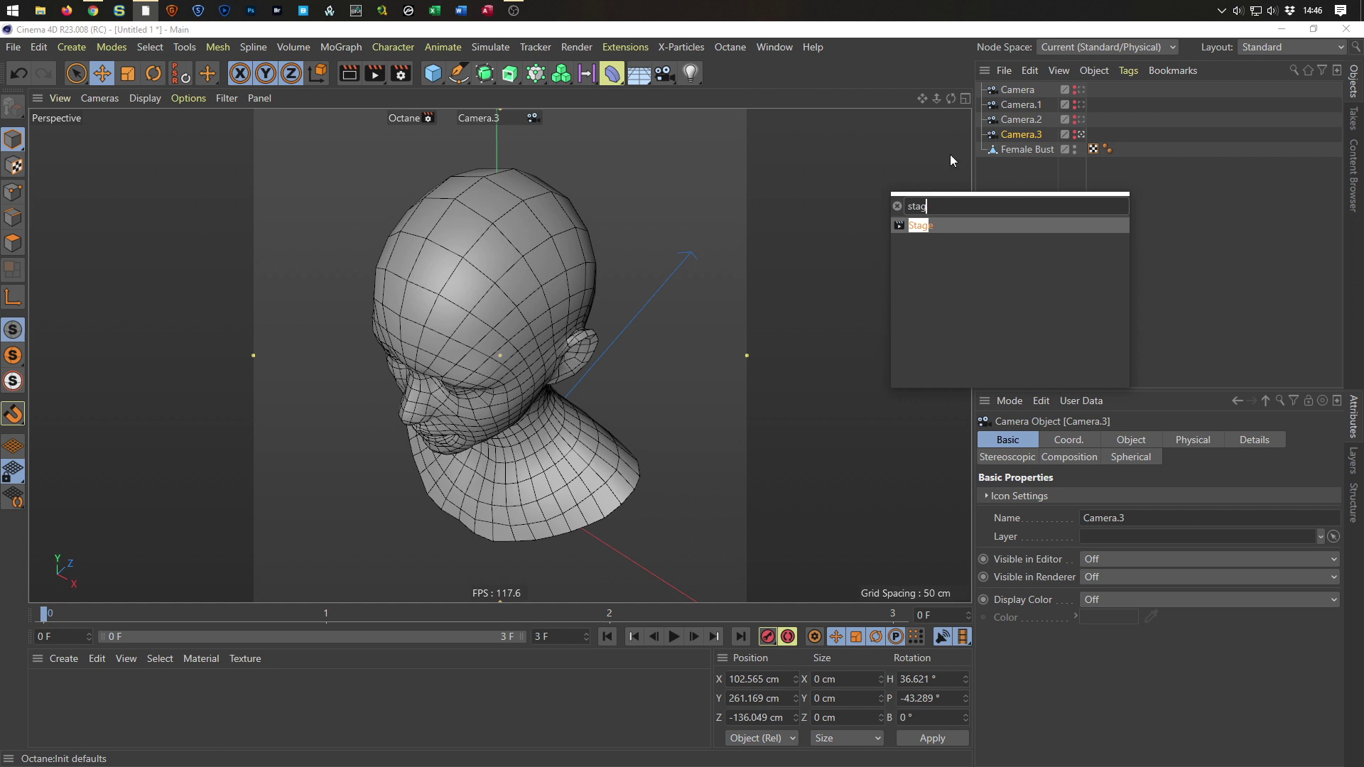
key(Escape)
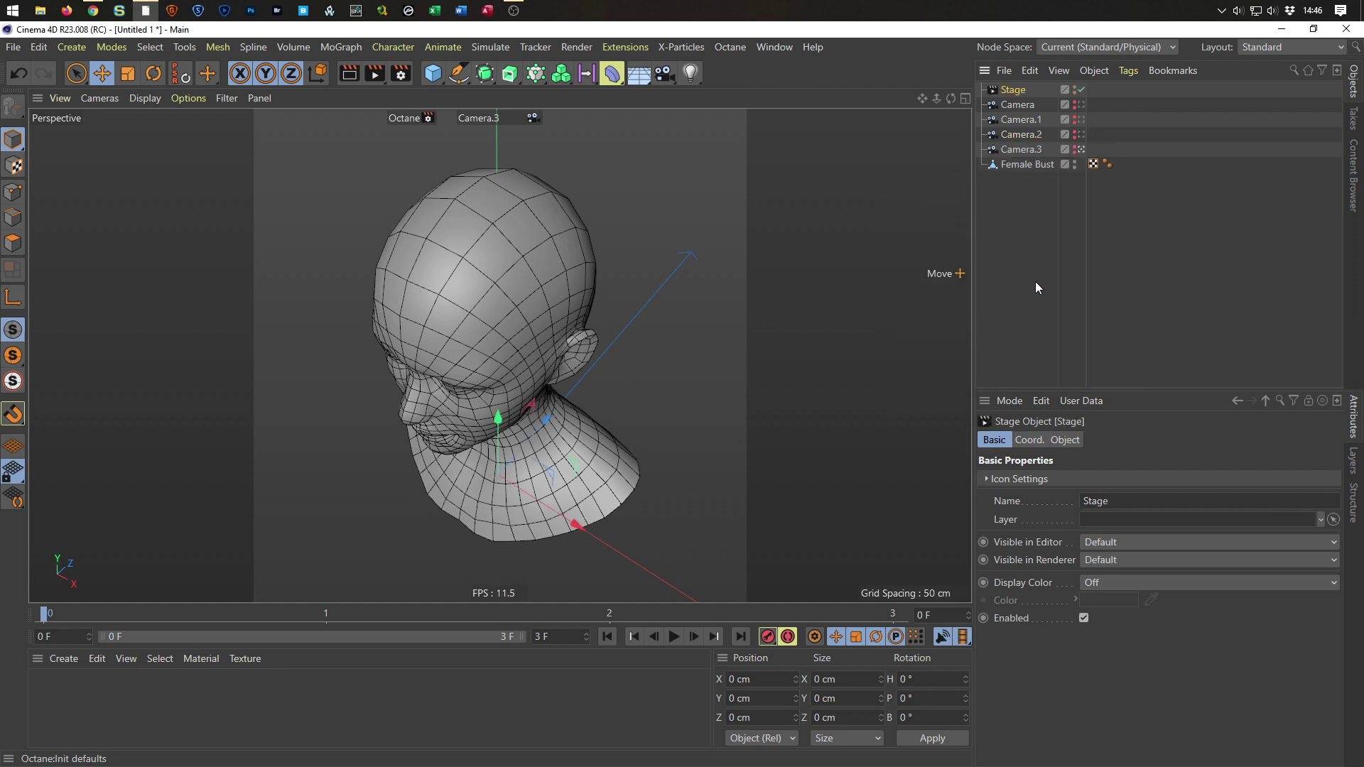
click(1056, 441)
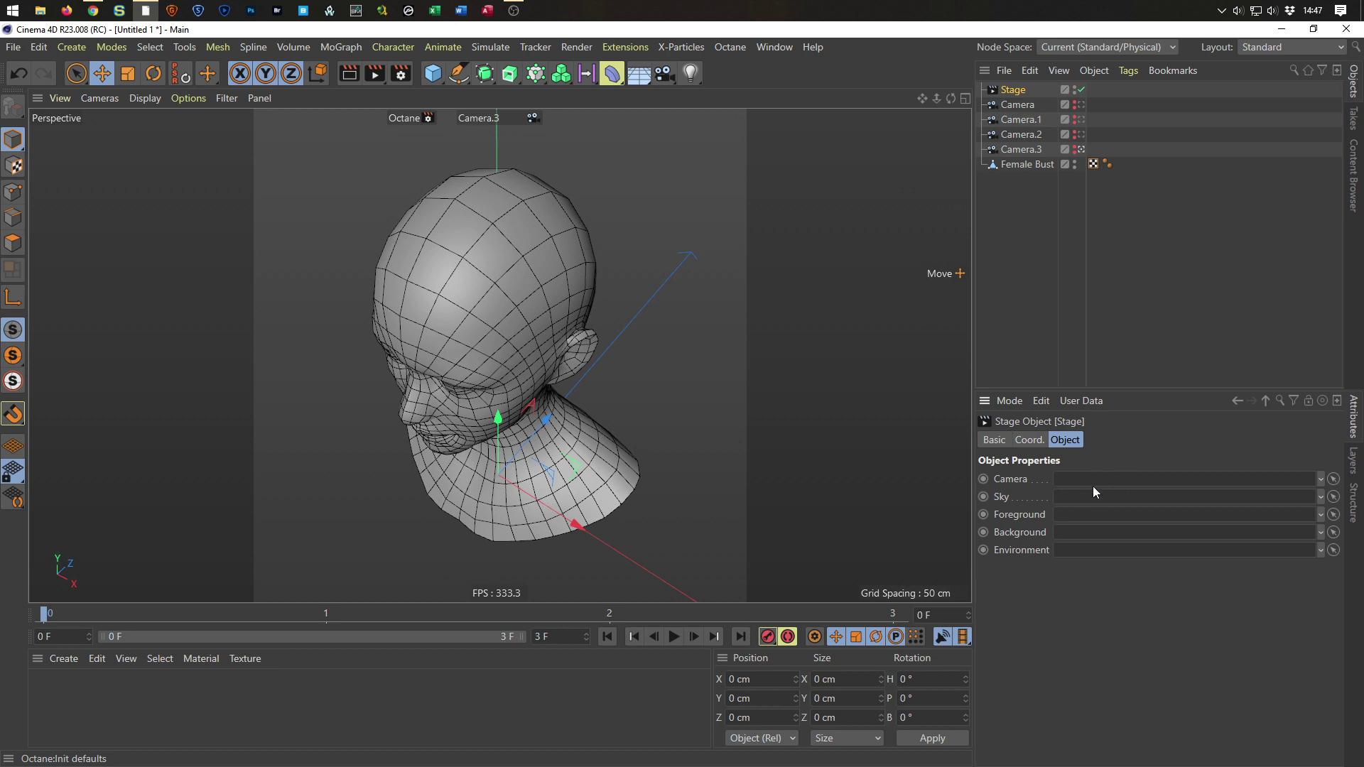
Keyframe the Stage camera link to Camera at frame 0 and Camera.1 at frame 1.
click(1024, 107)
drag(1024, 106, 1109, 490)
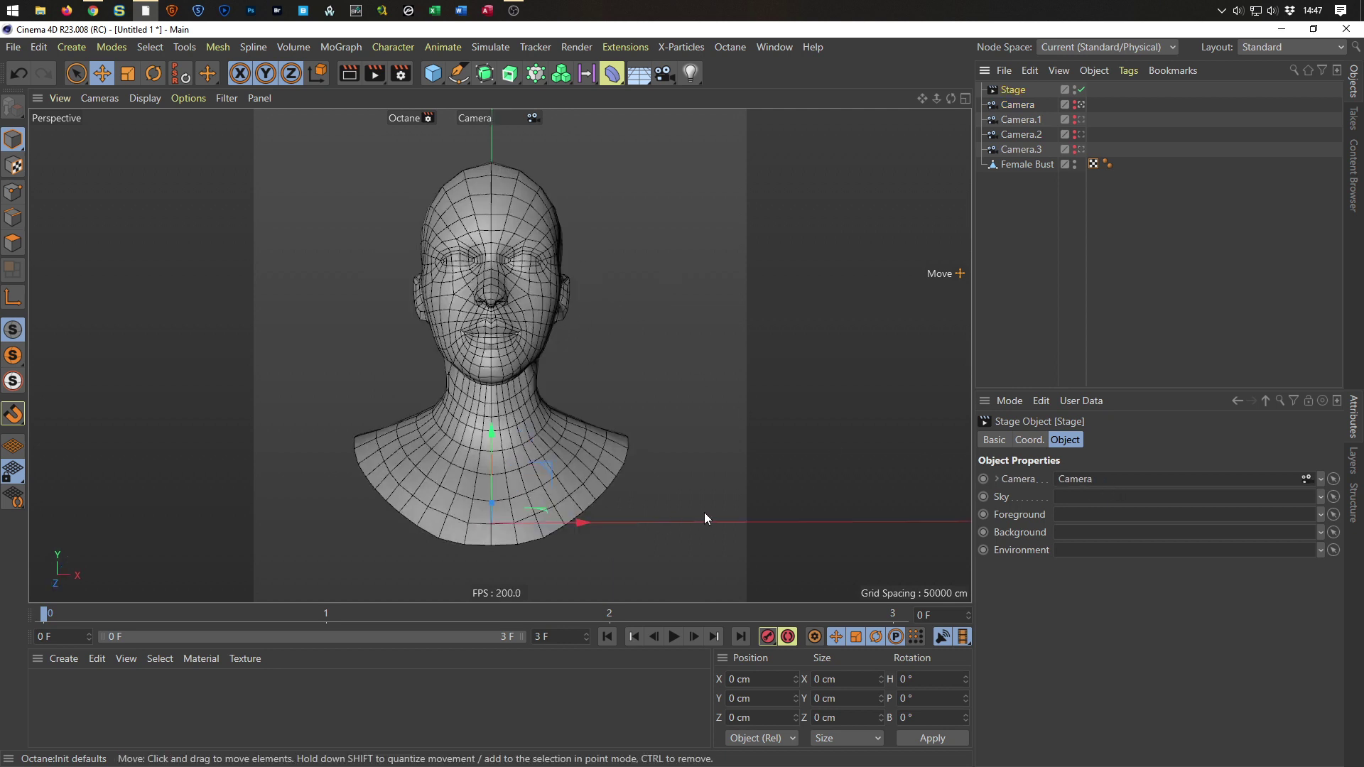
click(984, 480)
key(g)
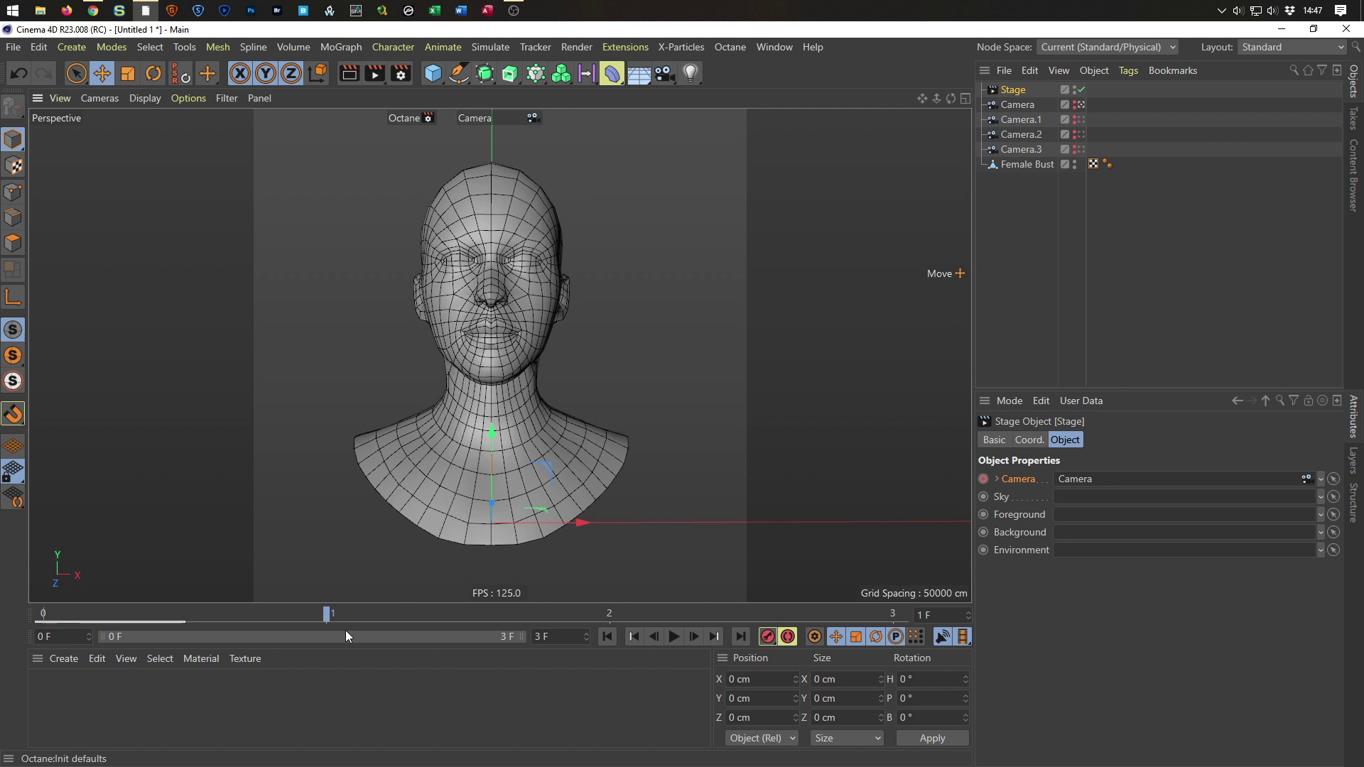
drag(1026, 121, 1084, 478)
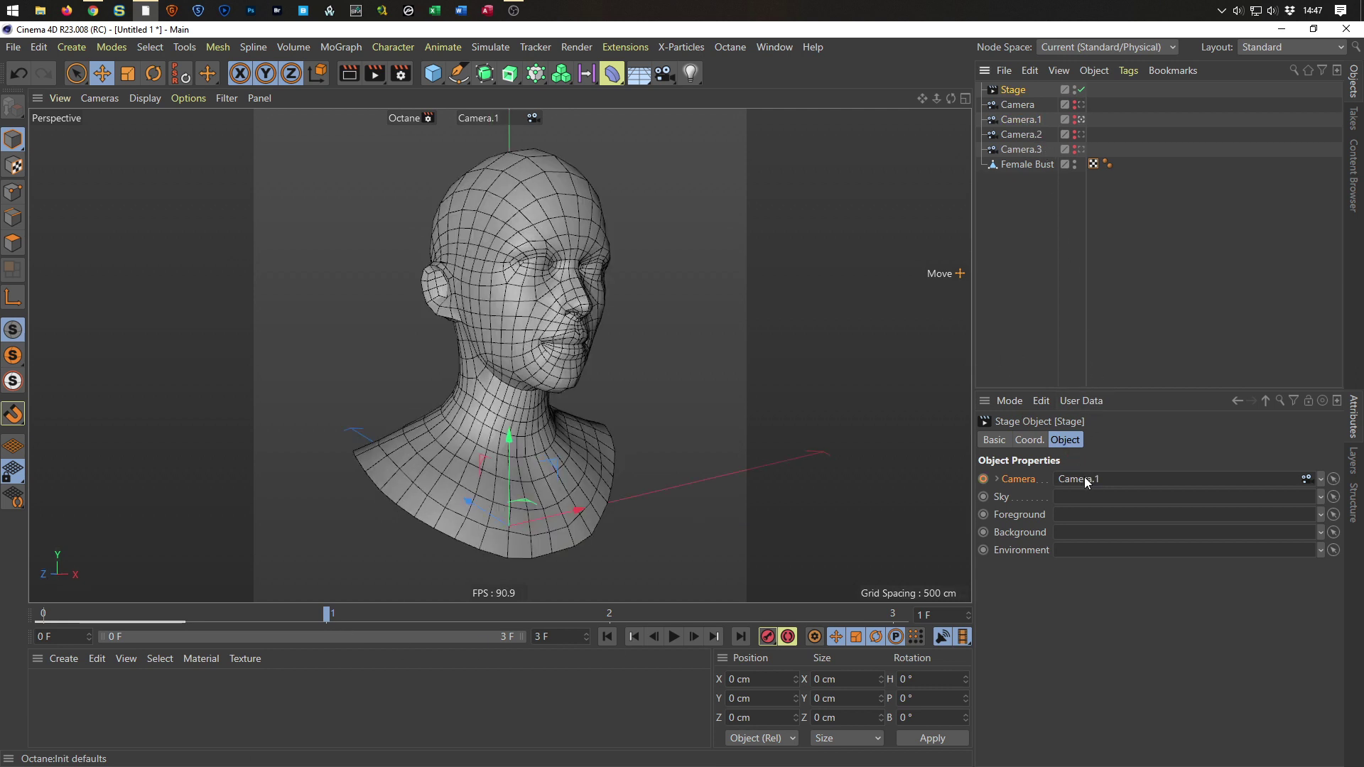
click(985, 480)
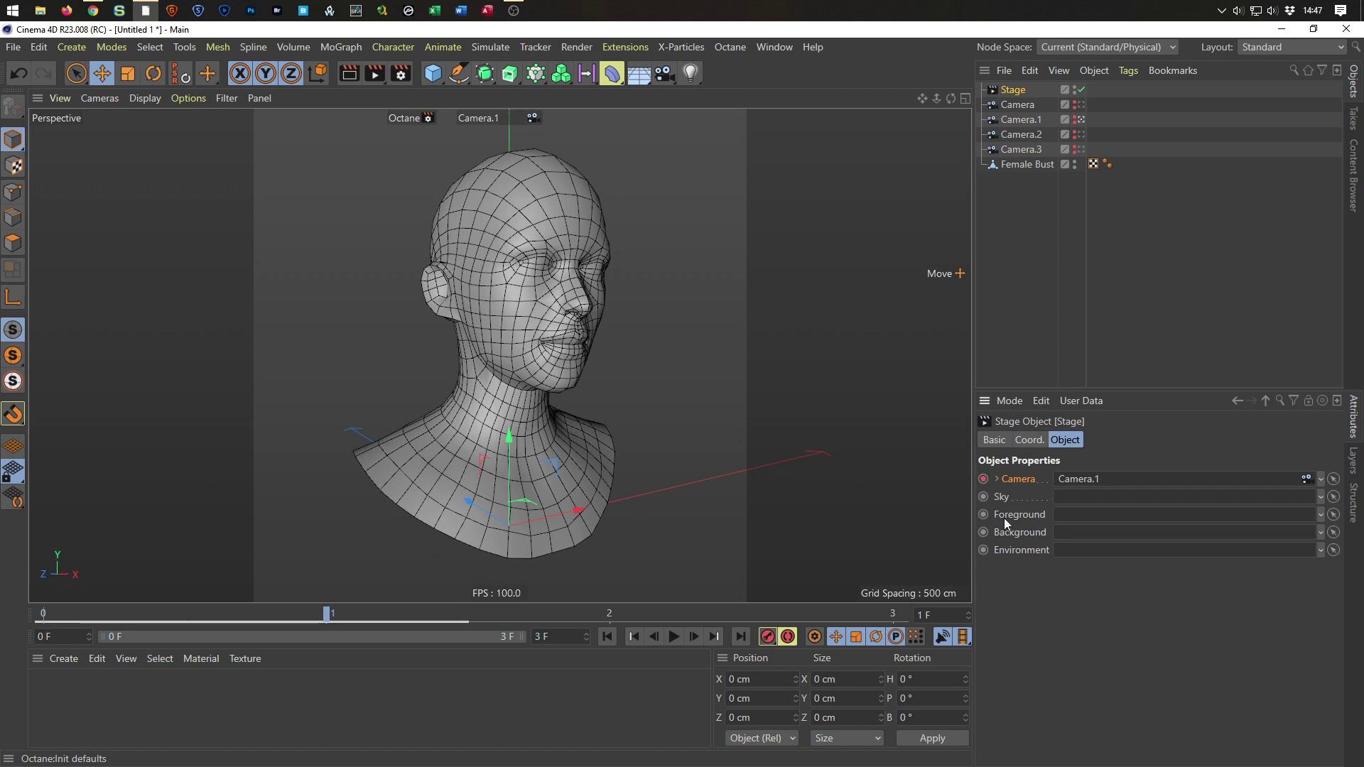
Keyframe Camera.2 at frame 2 and Camera.3 at frame 3, then scrub back to check.
key(f)
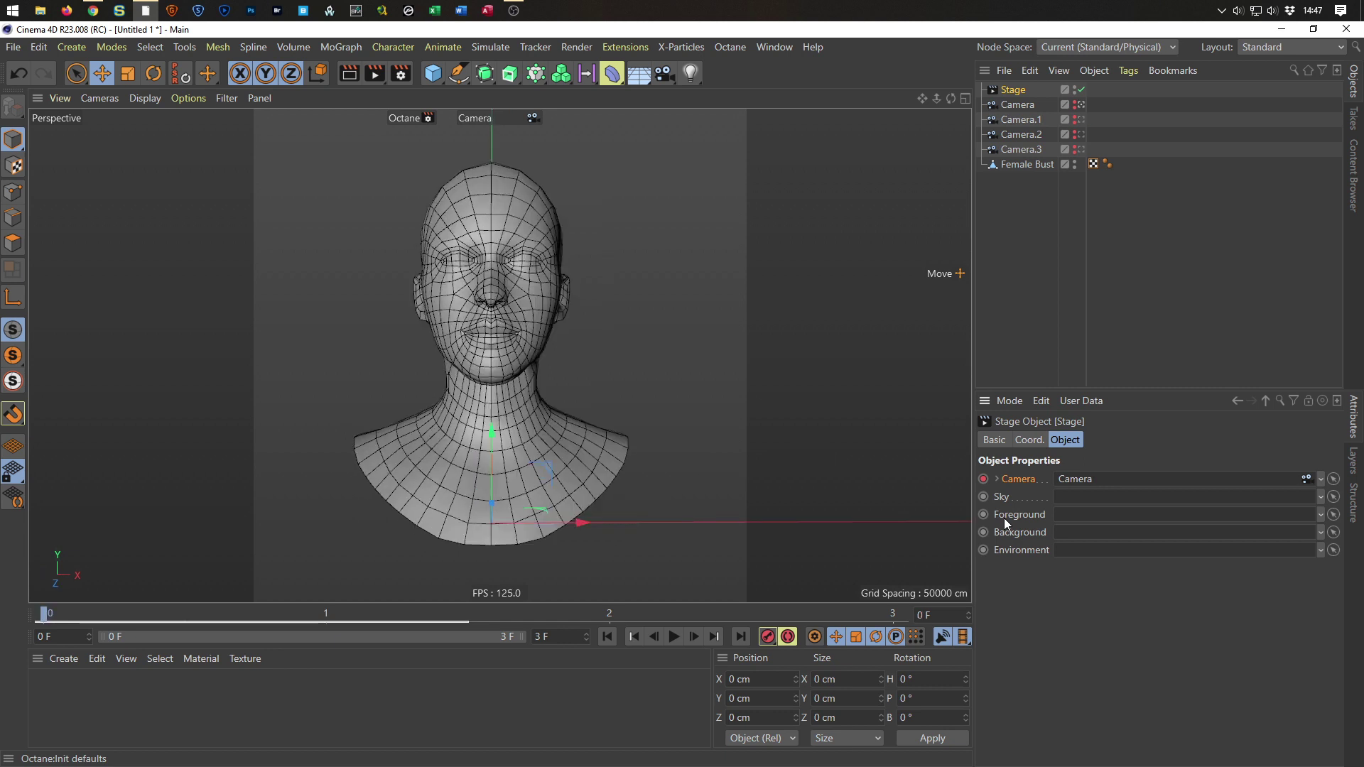
key(g)
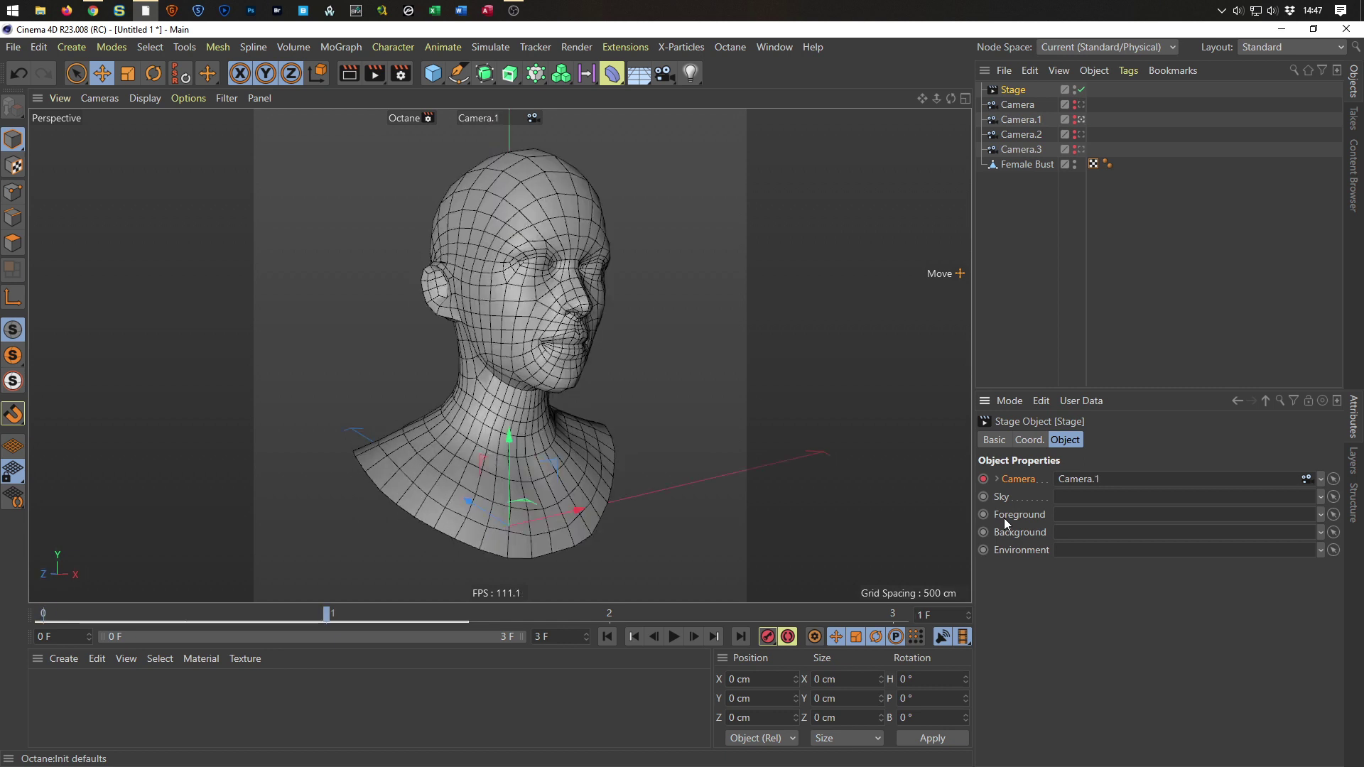
key(g)
drag(1022, 133, 1081, 471)
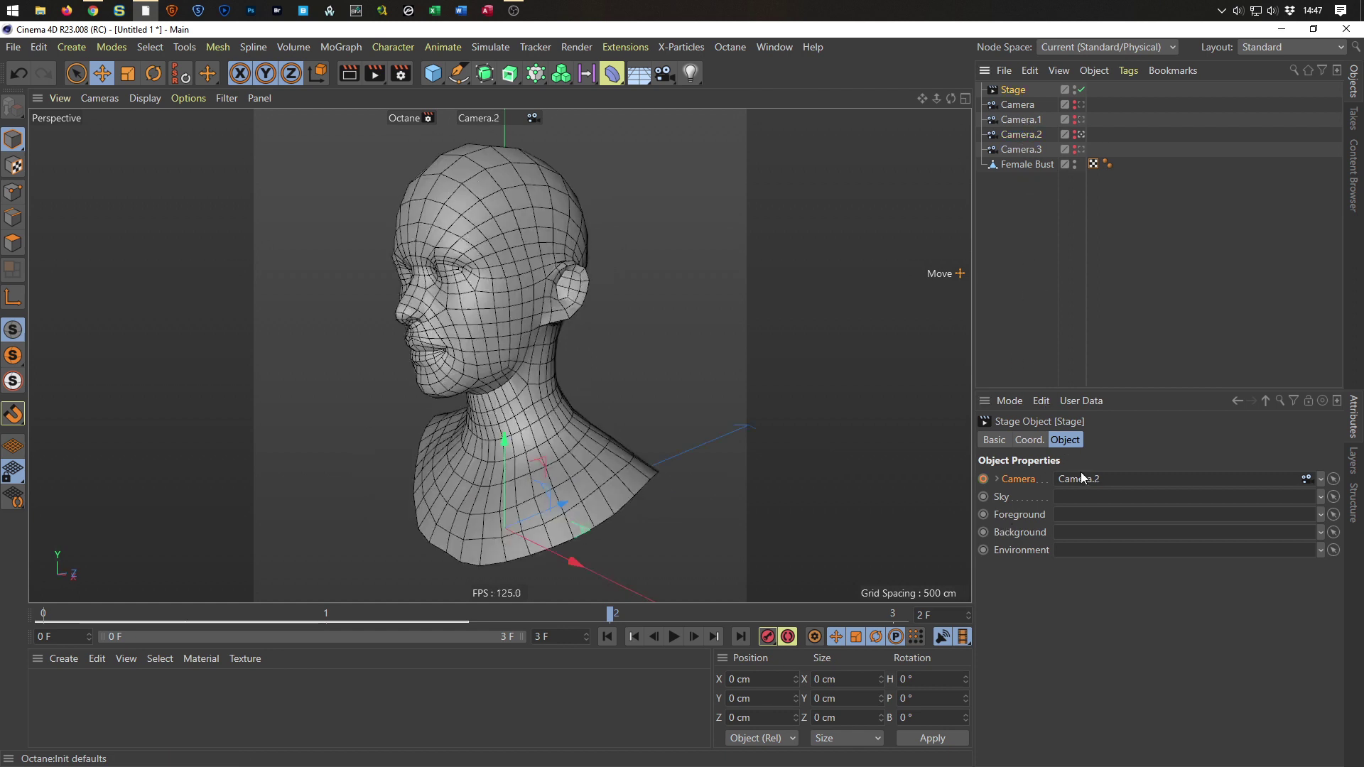
click(984, 481)
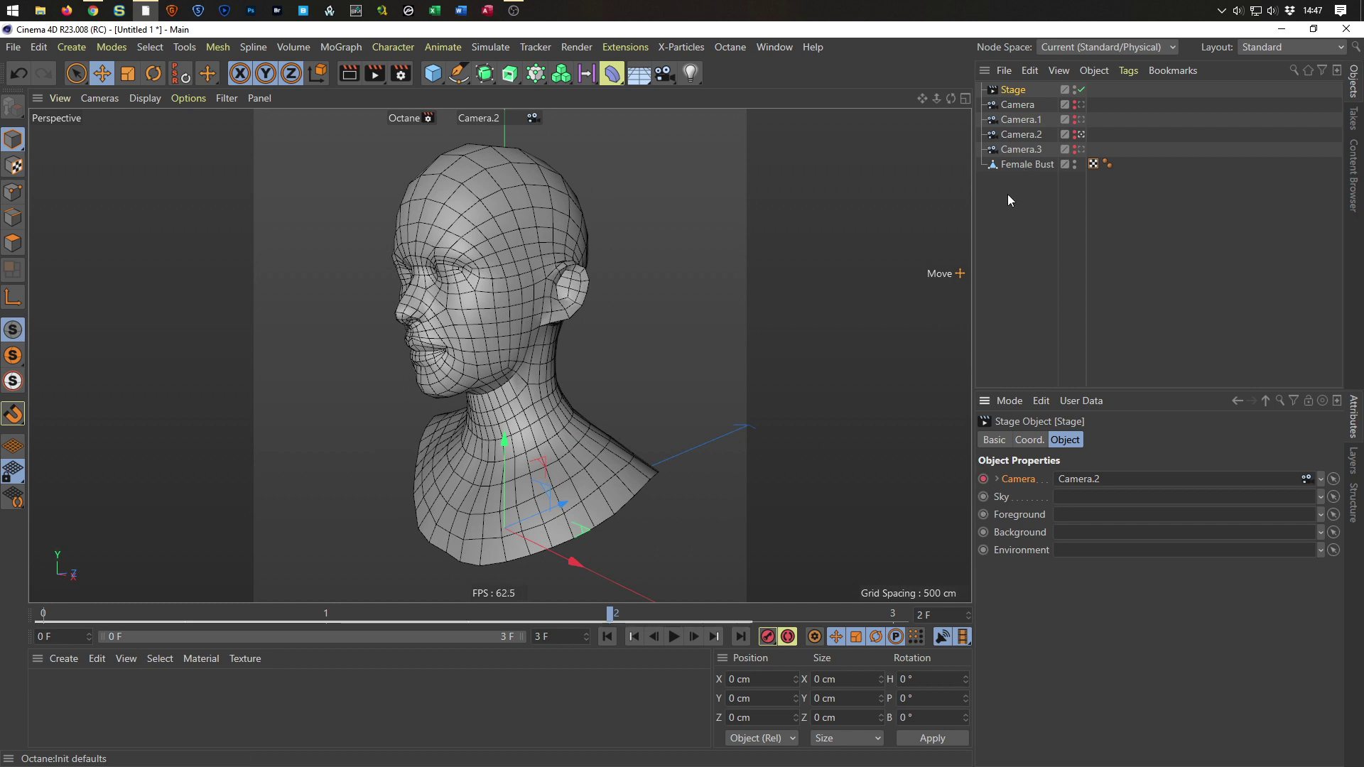
key(g)
drag(1018, 149, 1087, 477)
click(984, 479)
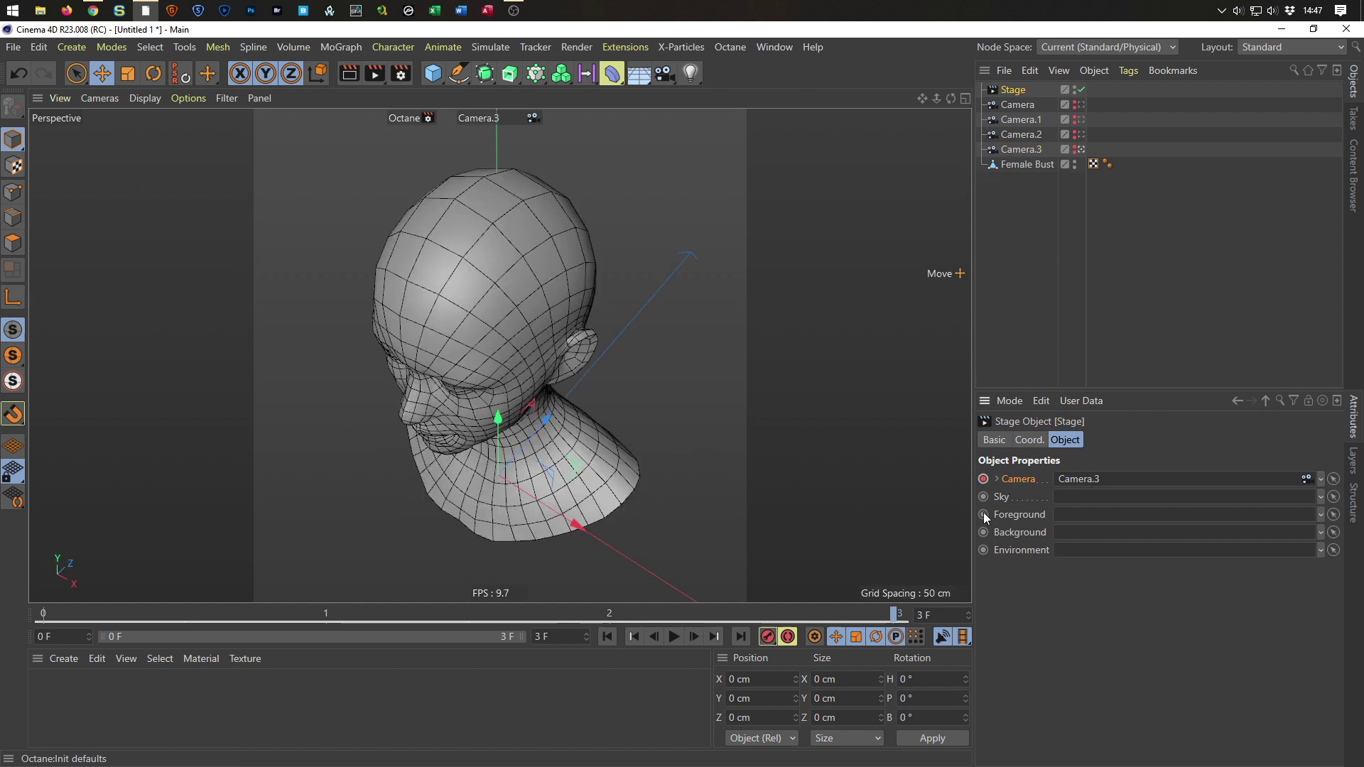
drag(893, 617, 389, 609)
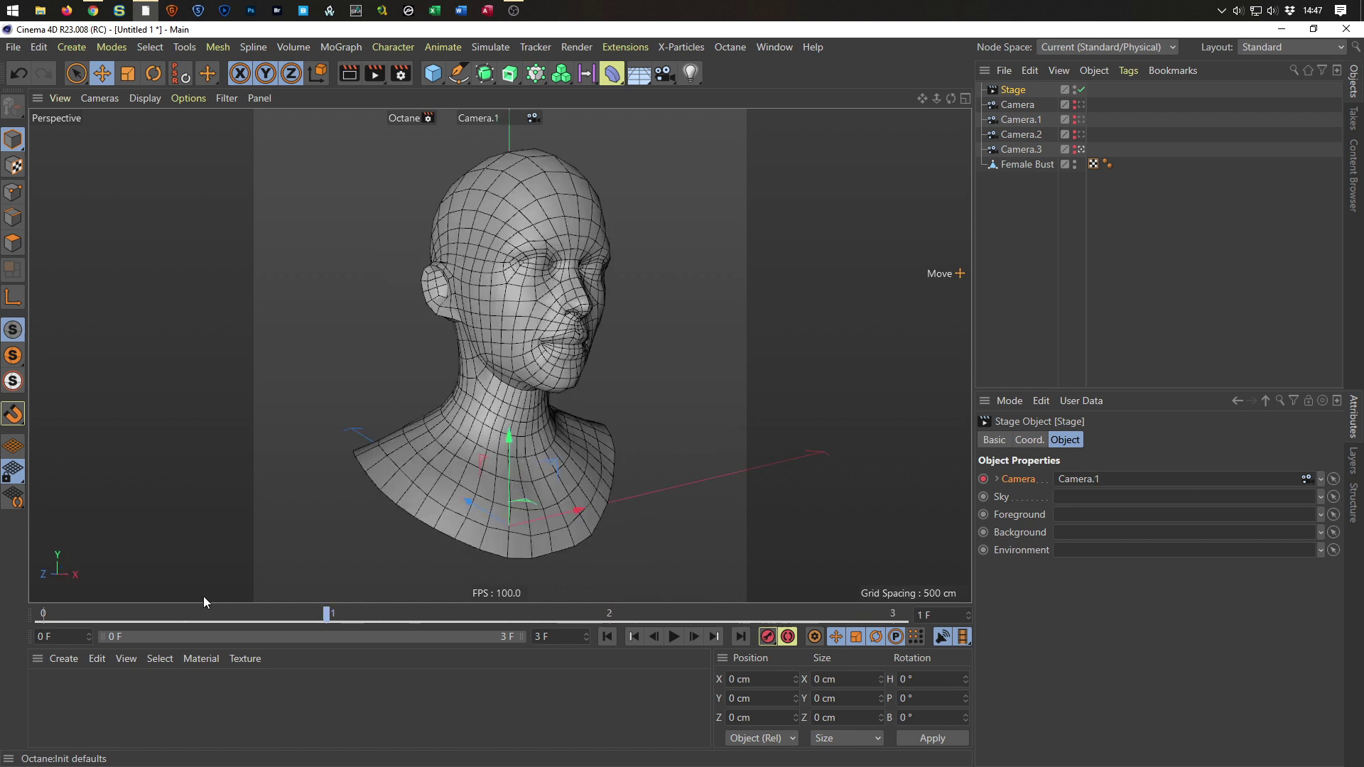
drag(203, 602, 120, 600)
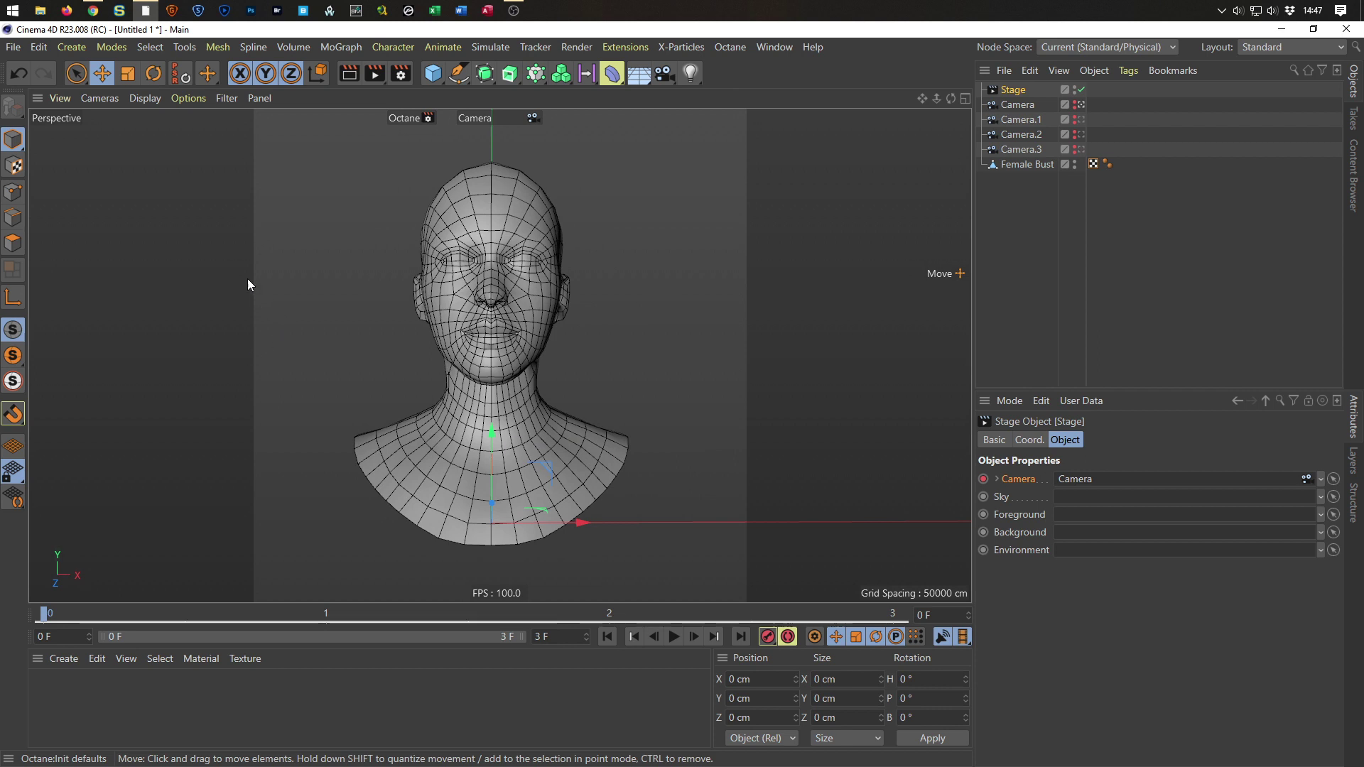
In Render Settings, make Viewport the active preset with Frame Range set to All Frames.
click(401, 74)
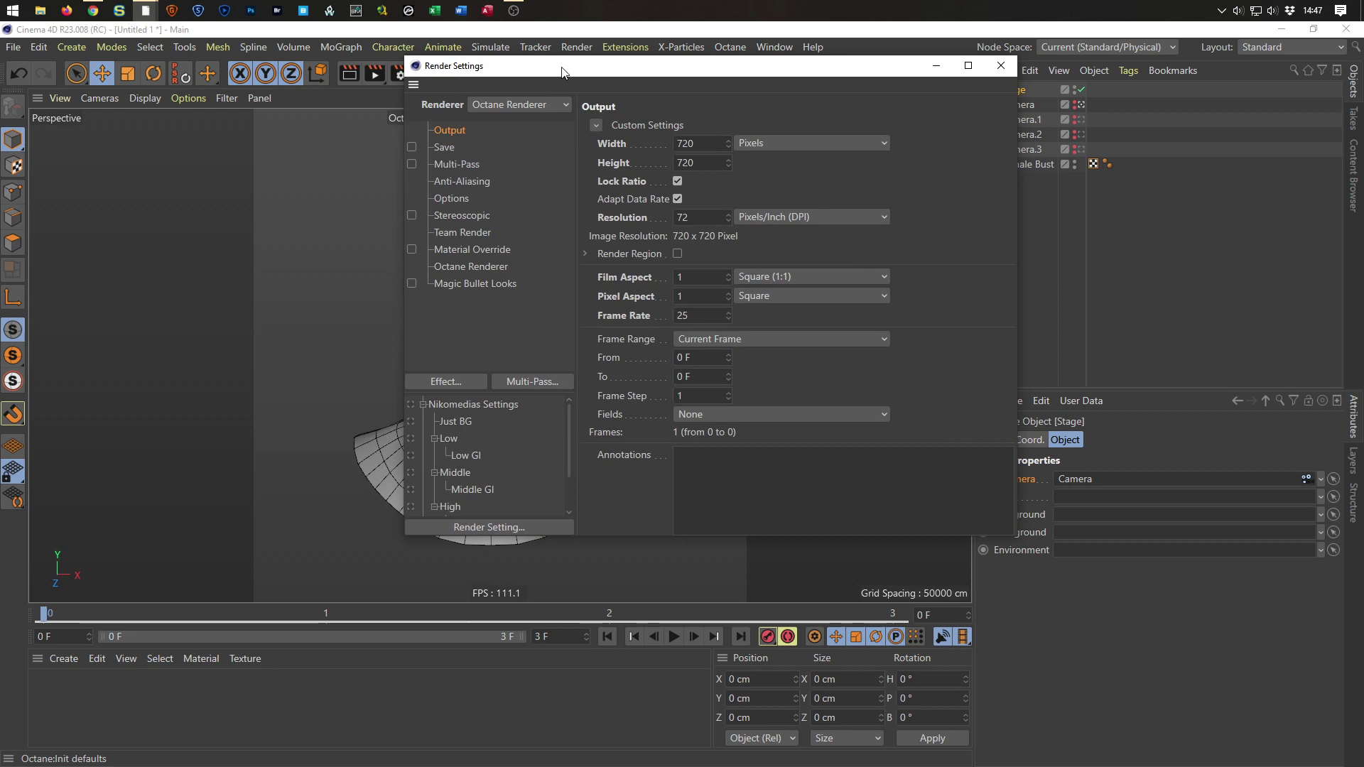
drag(567, 121, 332, 133)
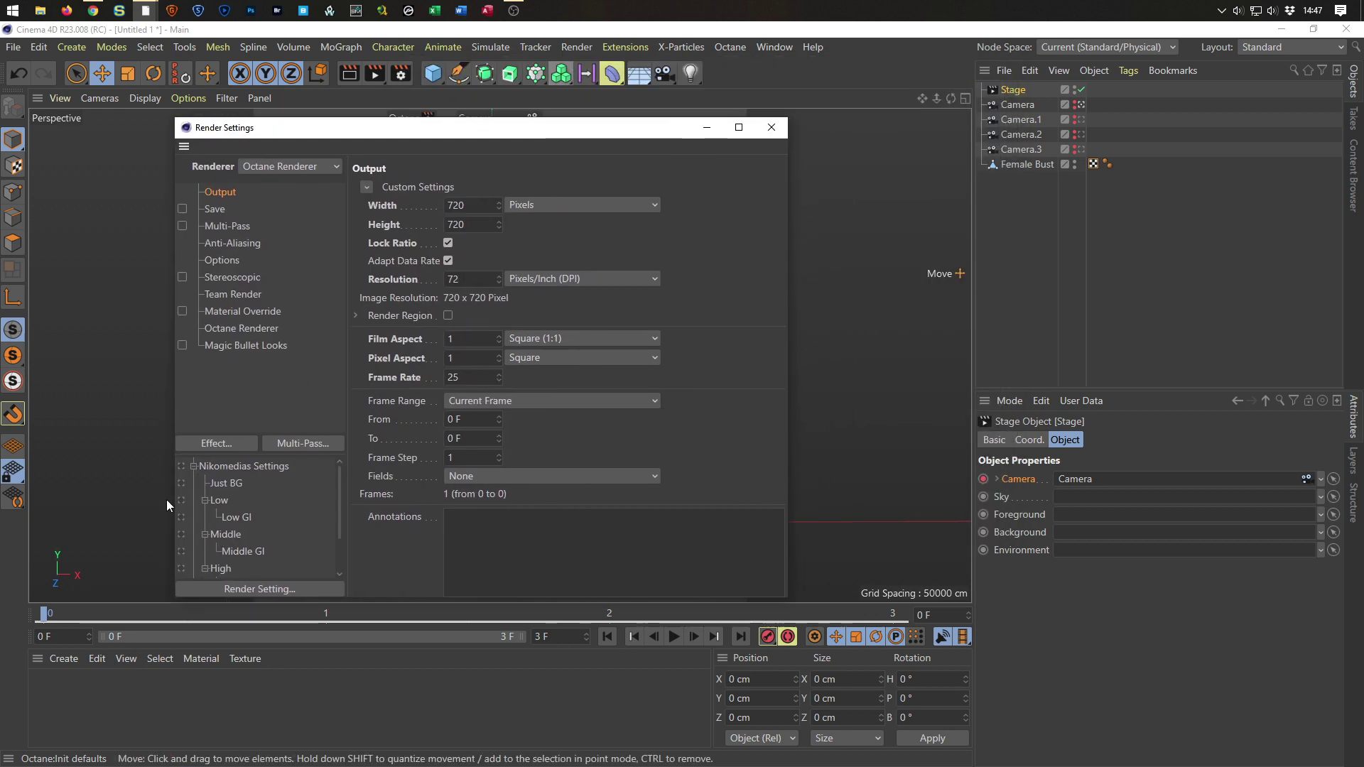
scroll(239, 523, down, 3)
click(229, 569)
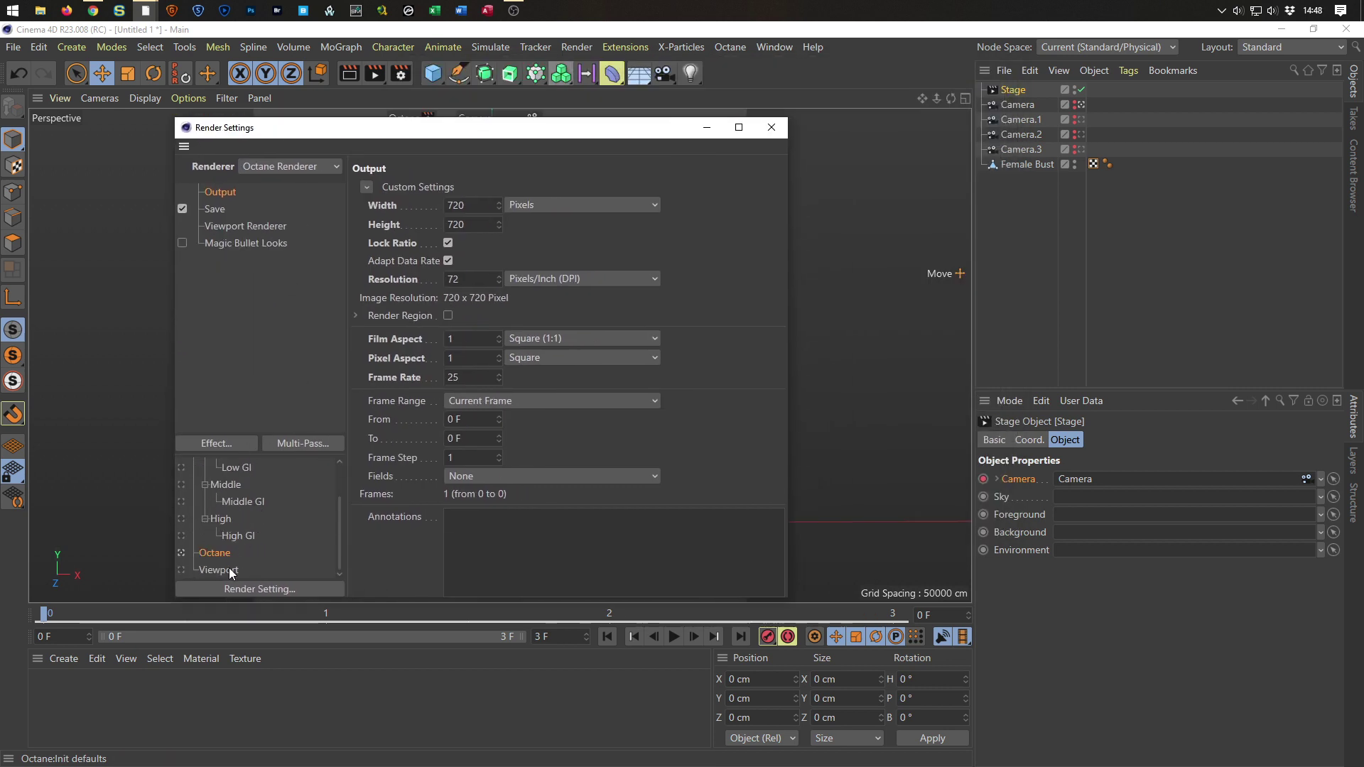
click(181, 571)
click(470, 400)
click(497, 462)
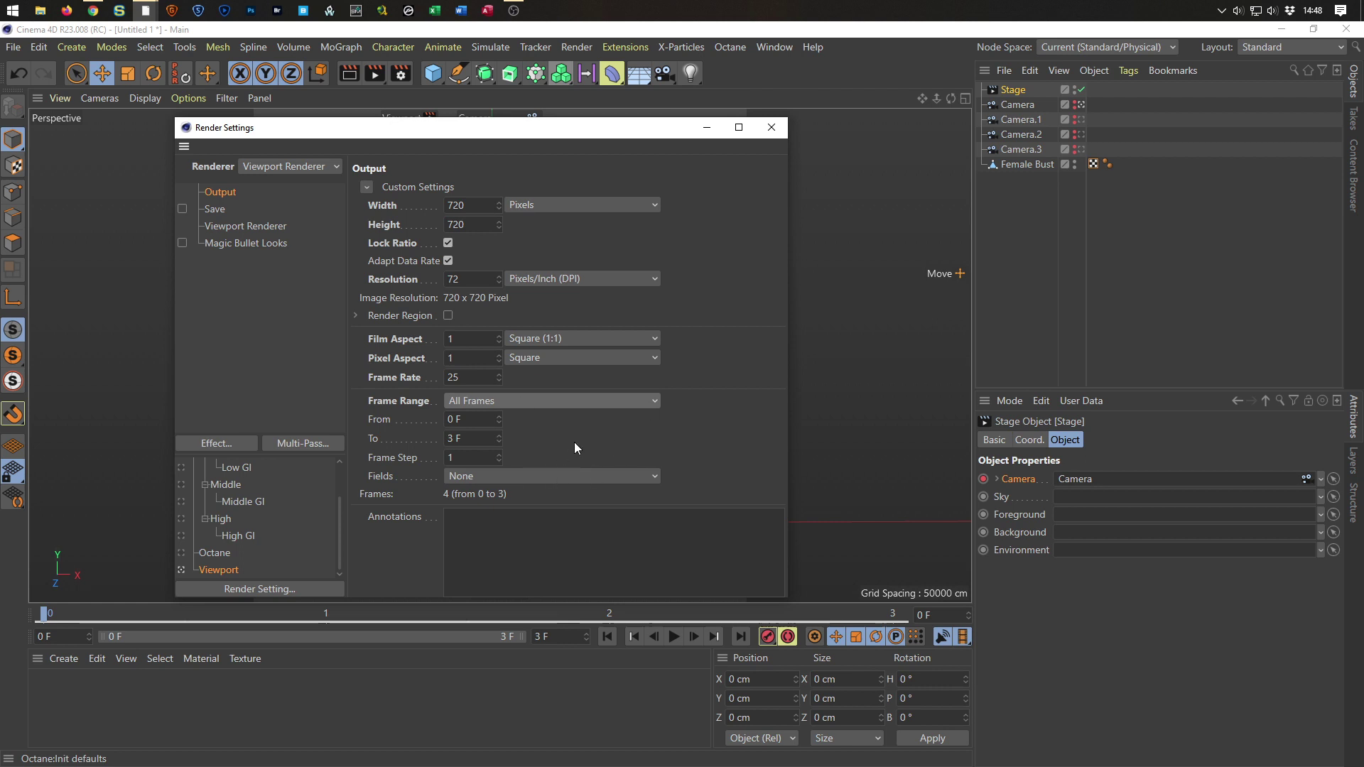
Enable Geometry Only in the Viewport Renderer's filter options.
click(232, 227)
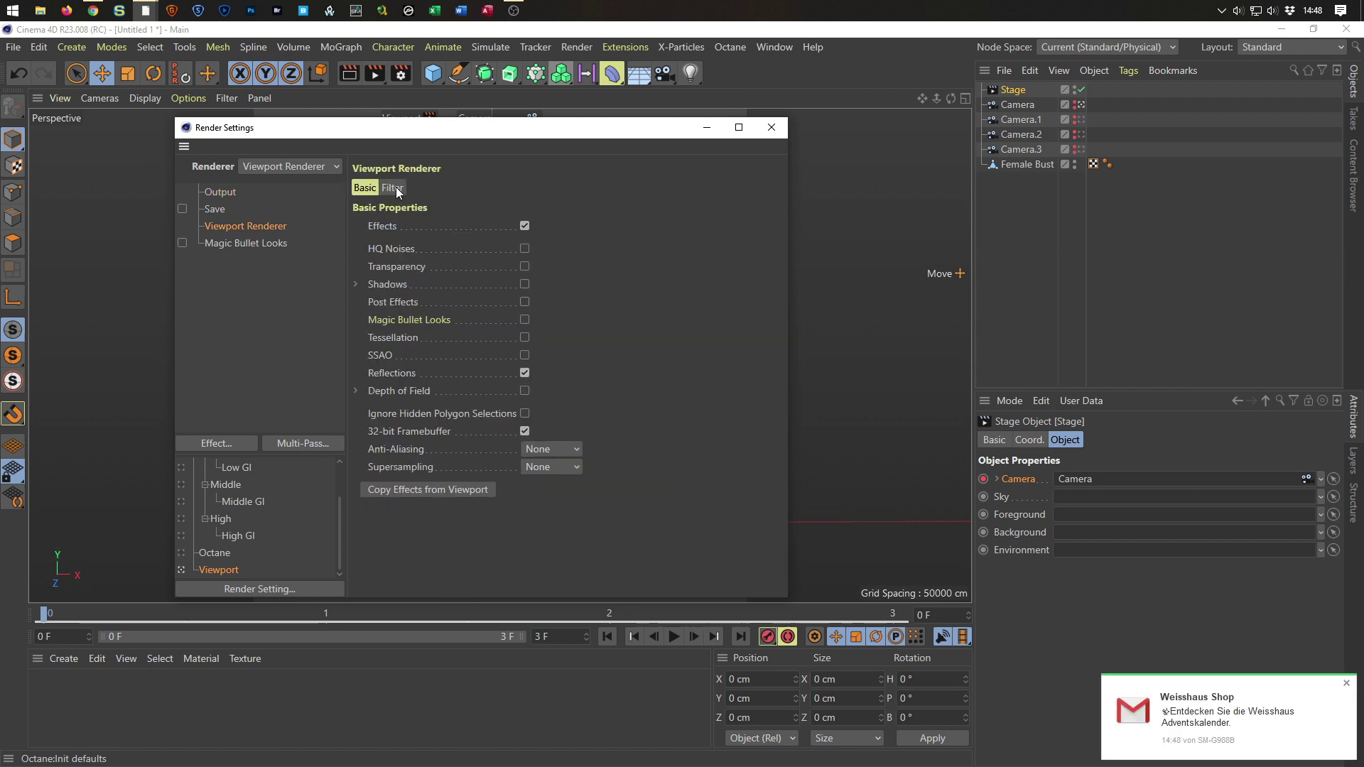
click(393, 188)
click(448, 226)
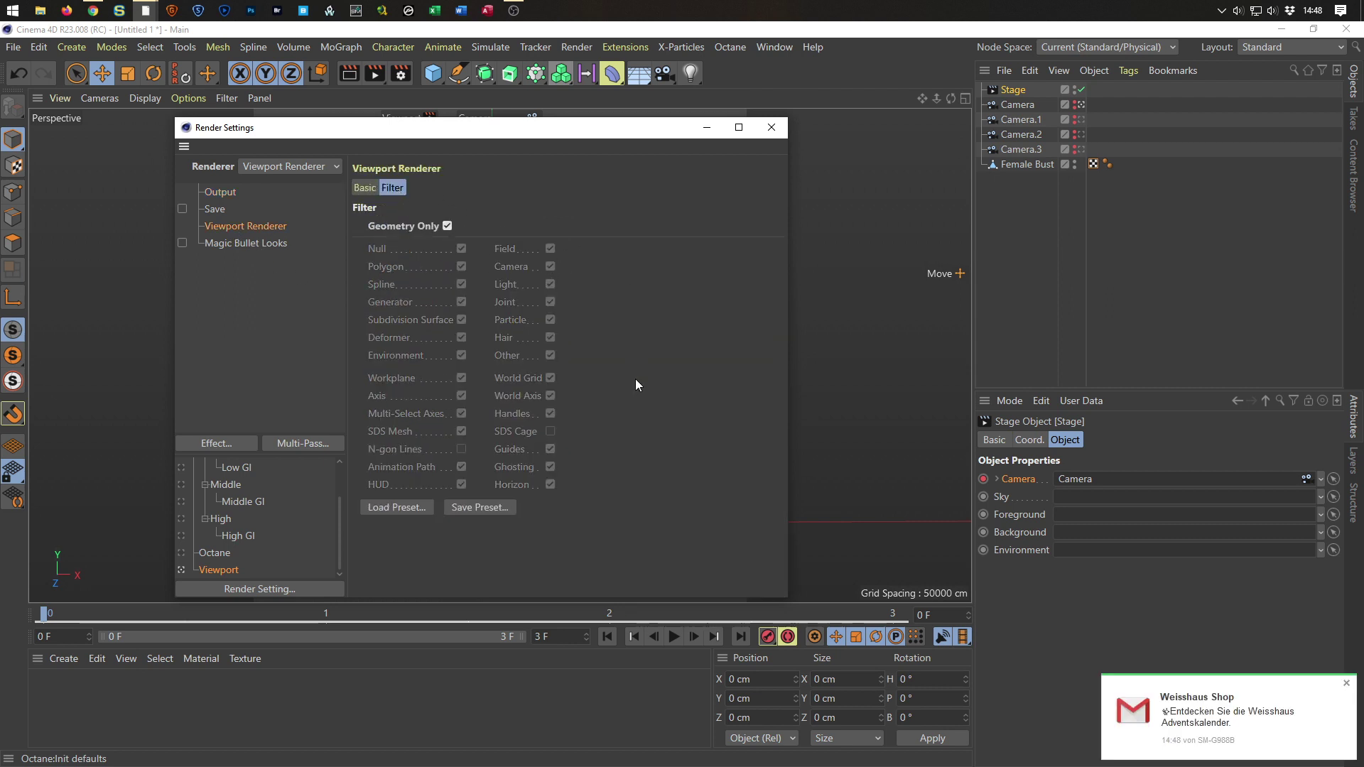
Render to the Picture Viewer without saving and view the frame 0 render.
key(shift+r)
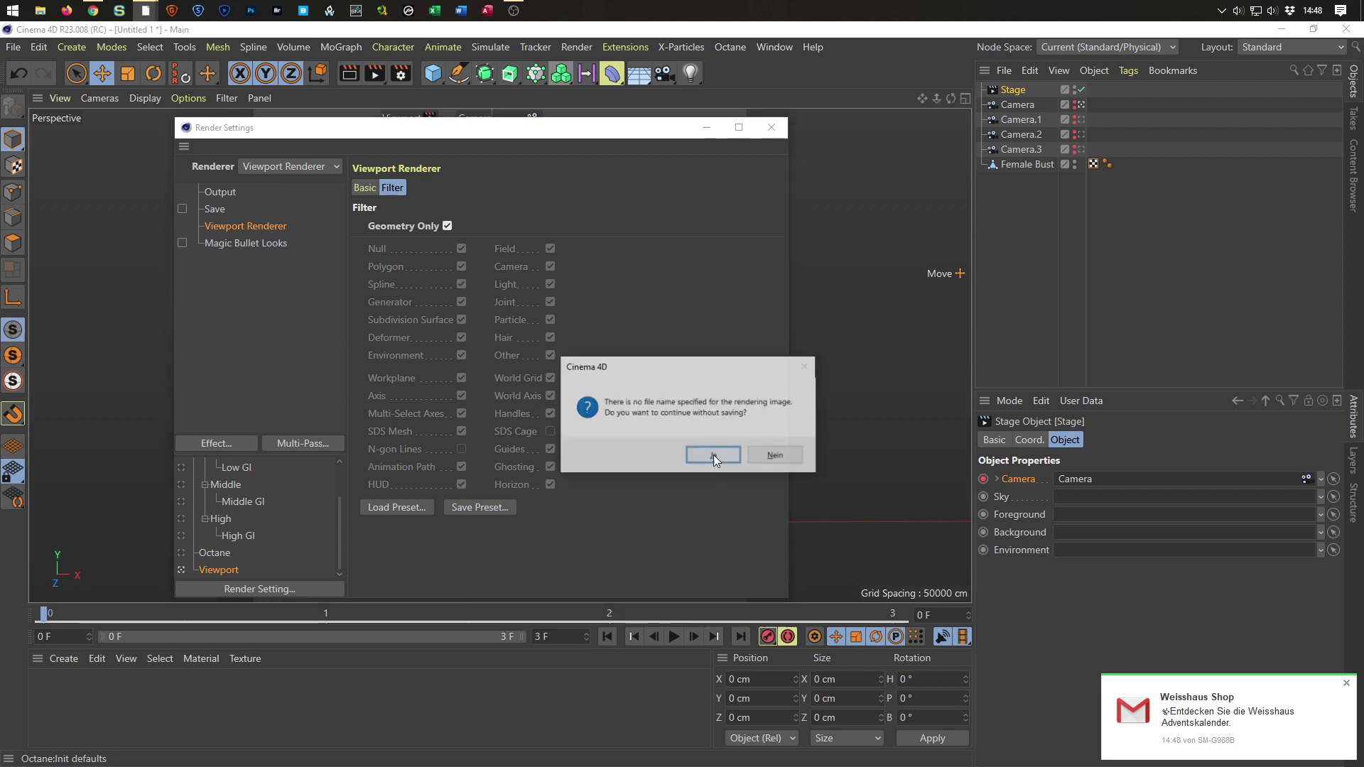
click(714, 455)
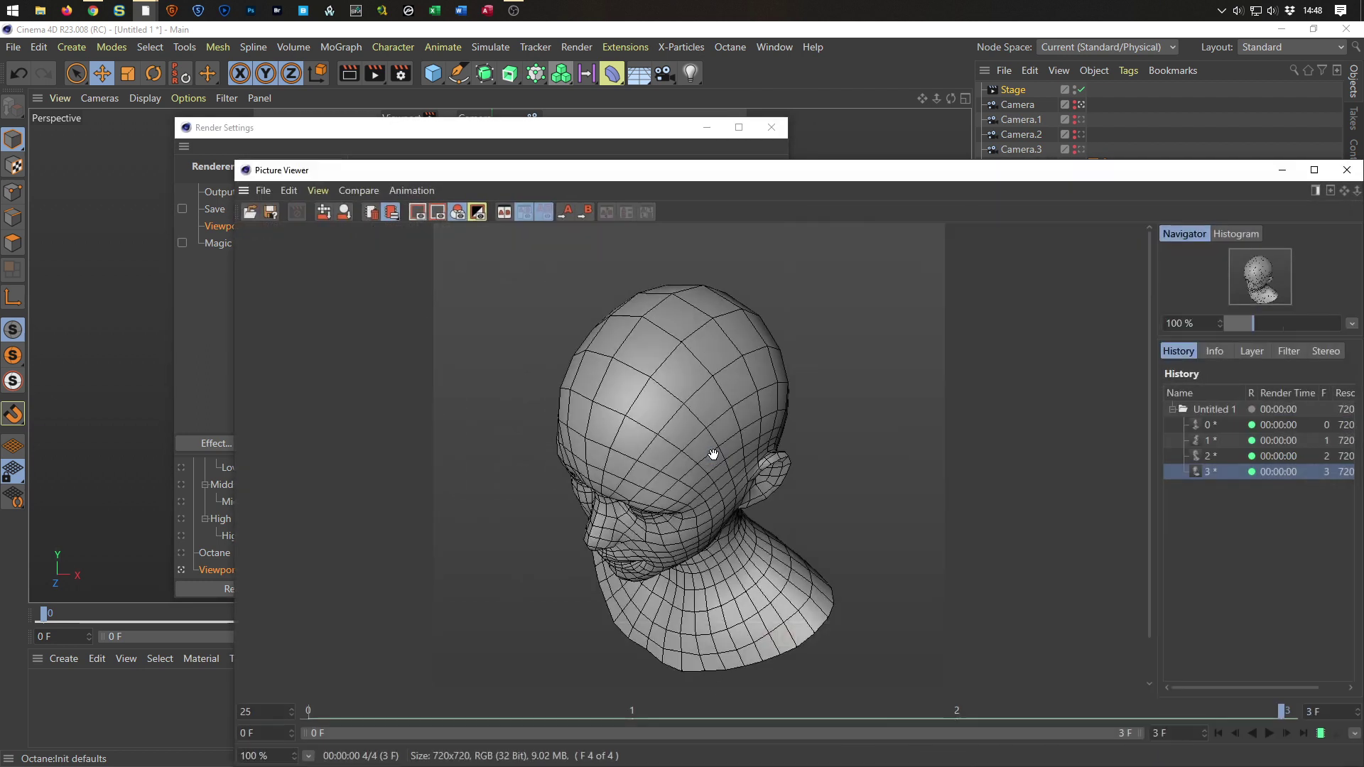
click(1277, 427)
Flip through the frame 0–3 renders to compare camera angles, ending on frame 0.
key(Down)
key(Down)
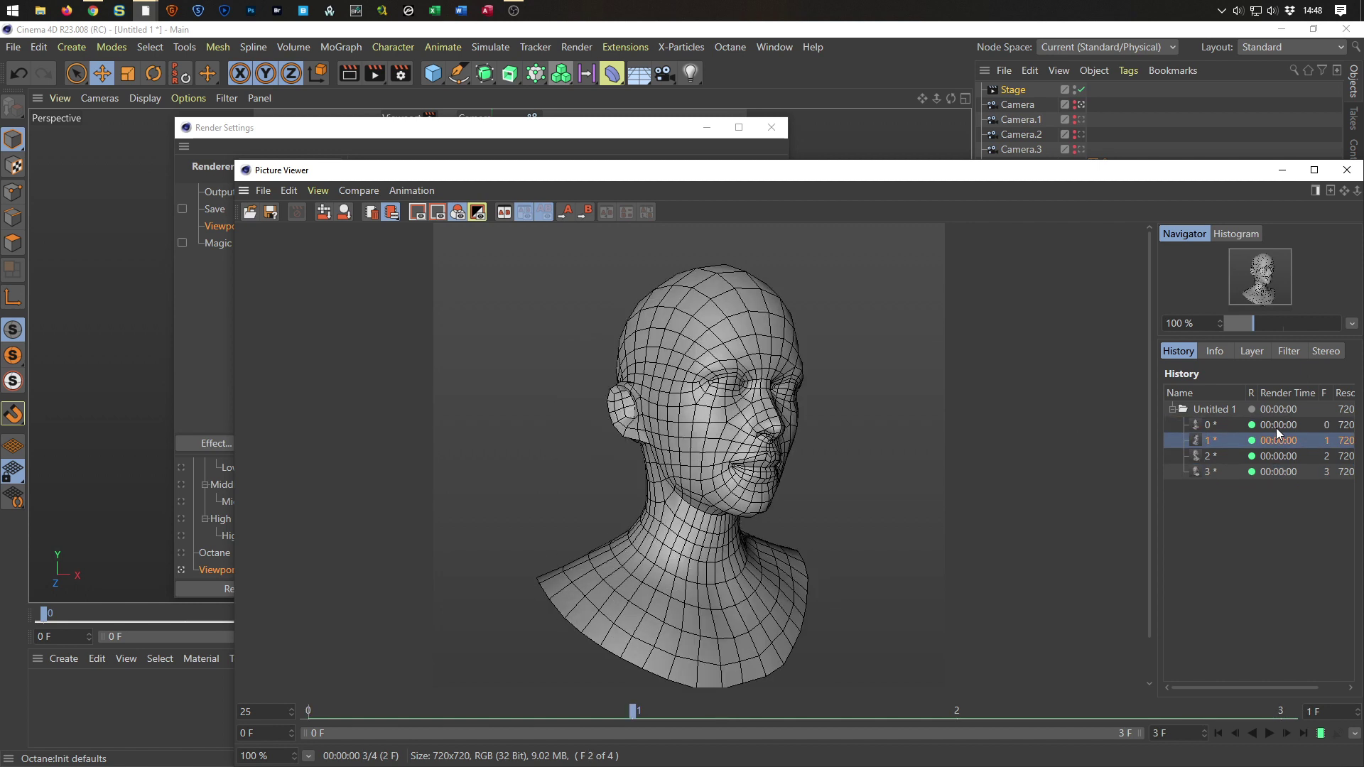
key(Down)
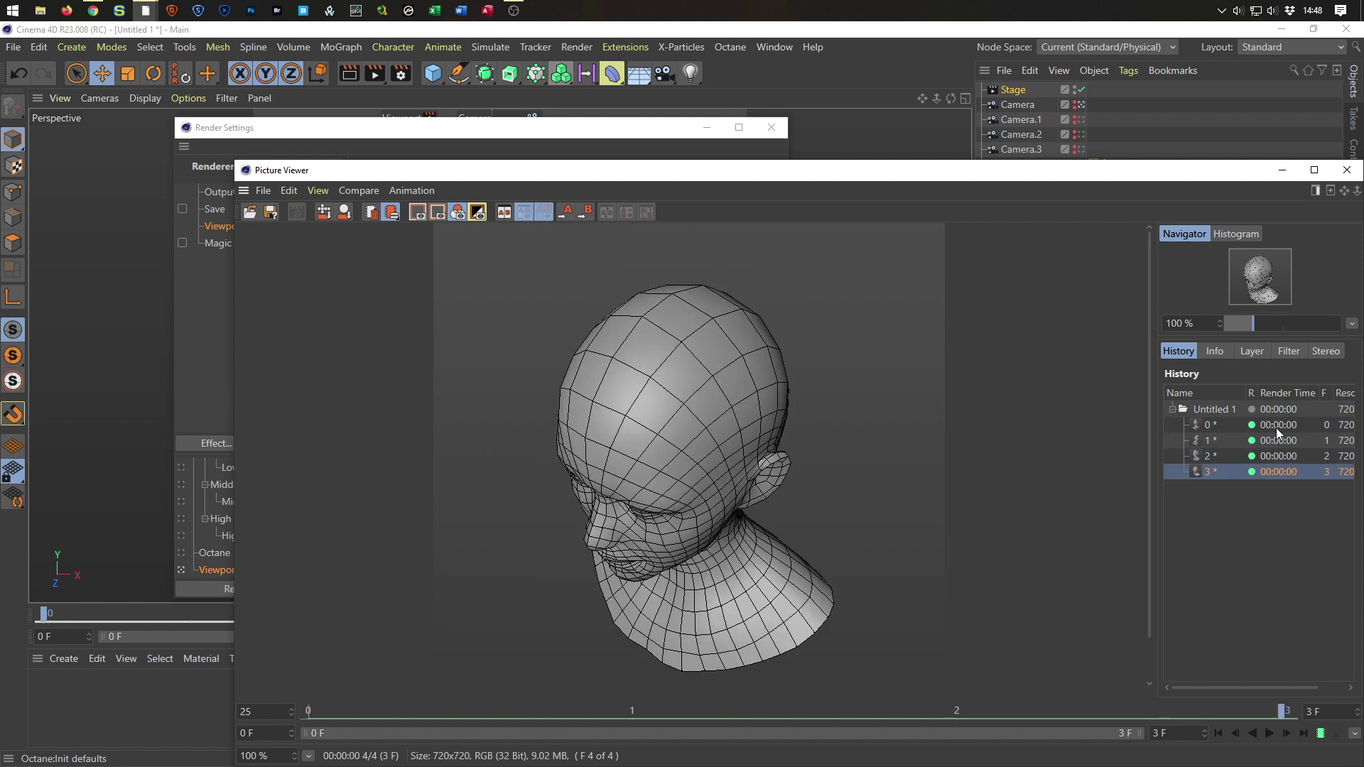
key(Up)
key(Up)
key(Up)
key(Down)
key(Down)
key(Down)
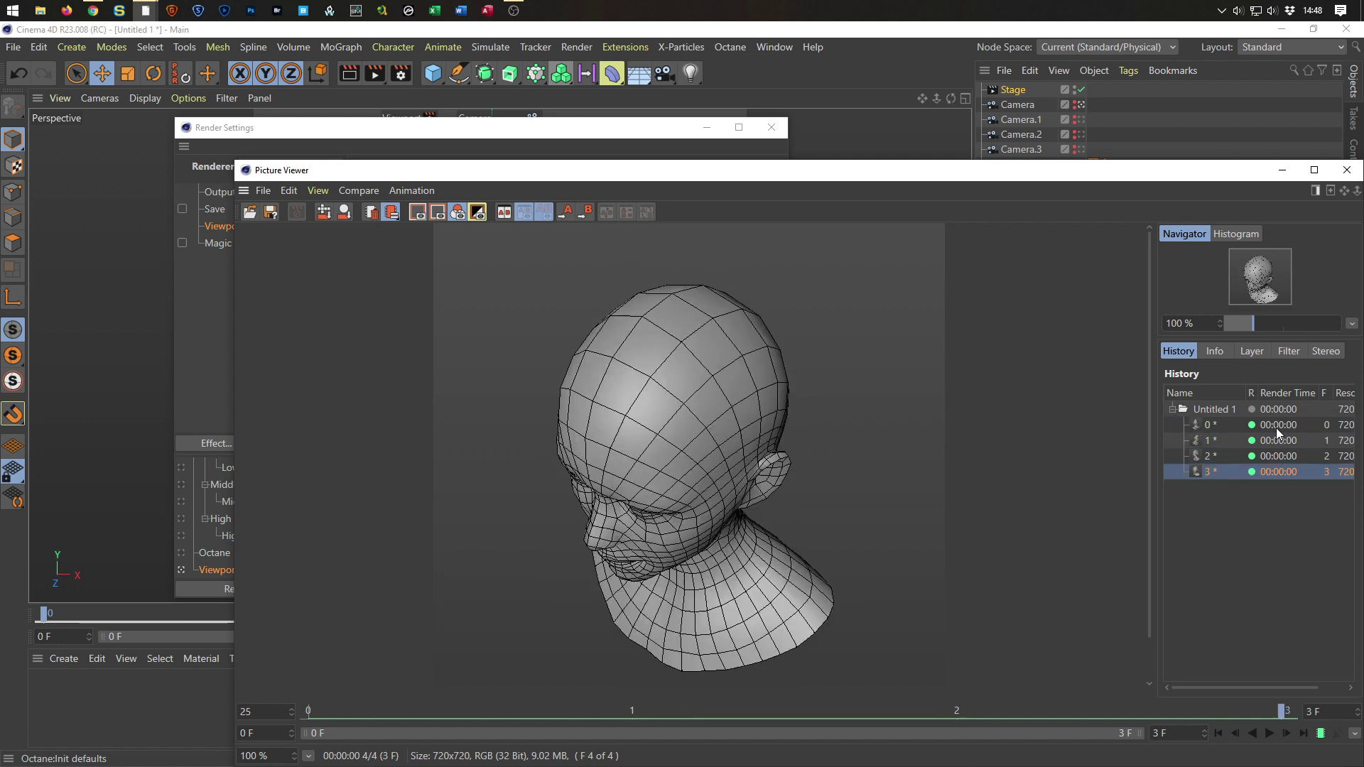
key(Up)
key(Up)
key(Up)
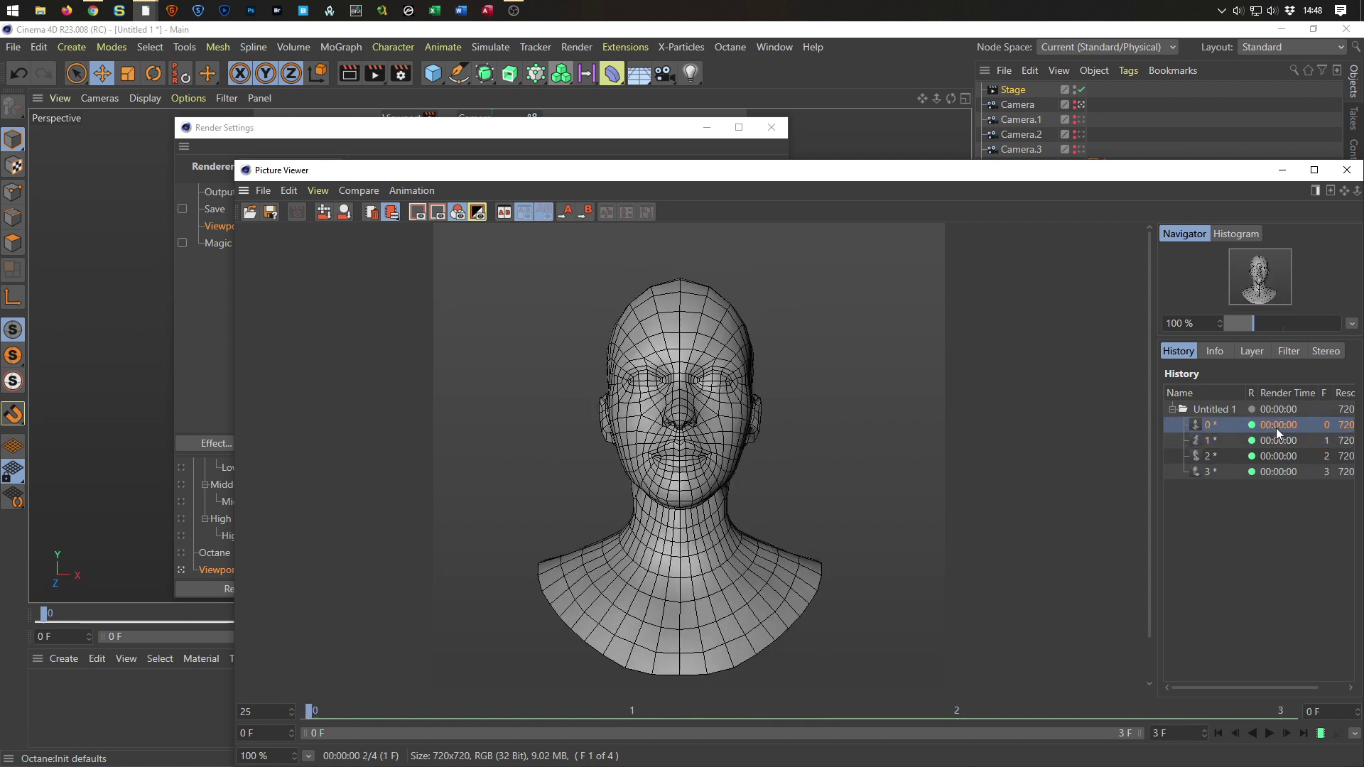
key(Down)
key(Down)
key(Down)
key(Up)
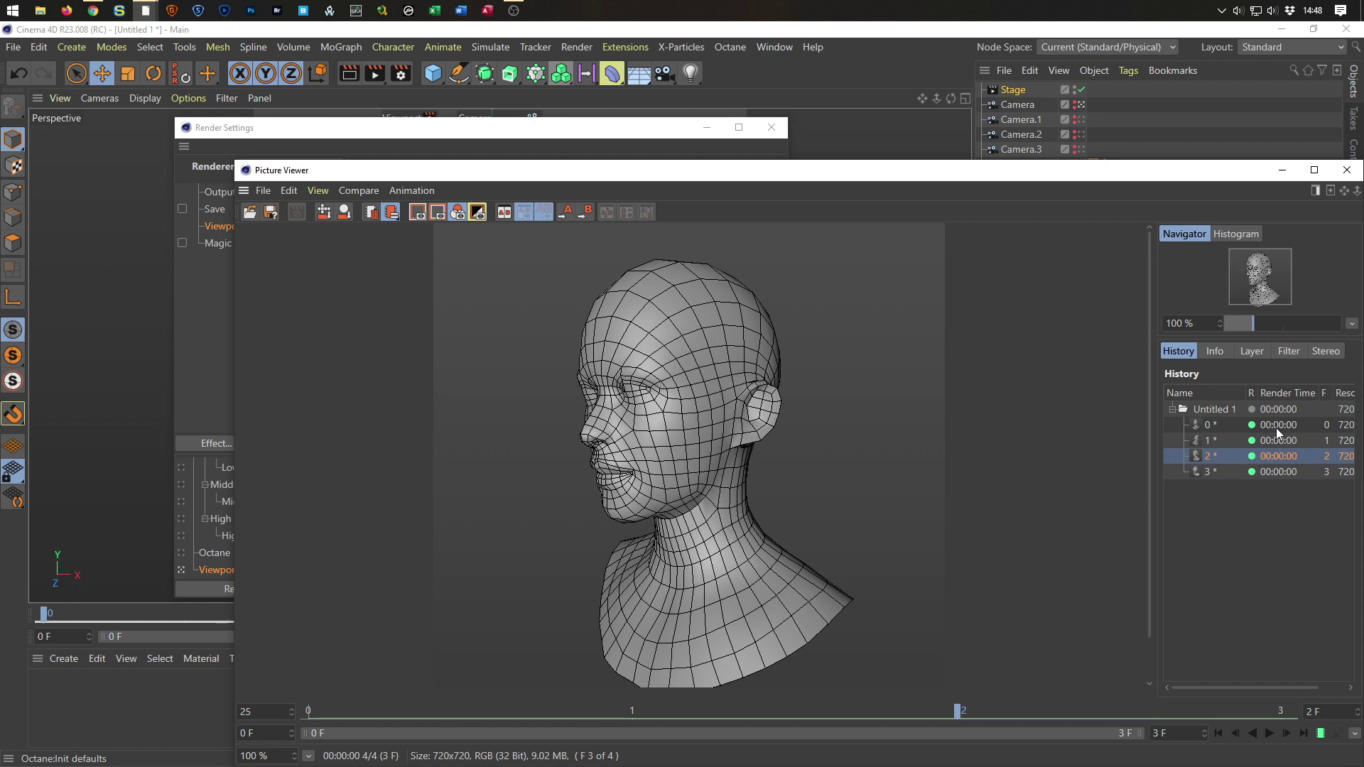
key(Up)
key(Up)
key(Down)
key(Down)
key(Down)
key(Up)
key(Down)
key(Up)
key(Up)
key(Up)
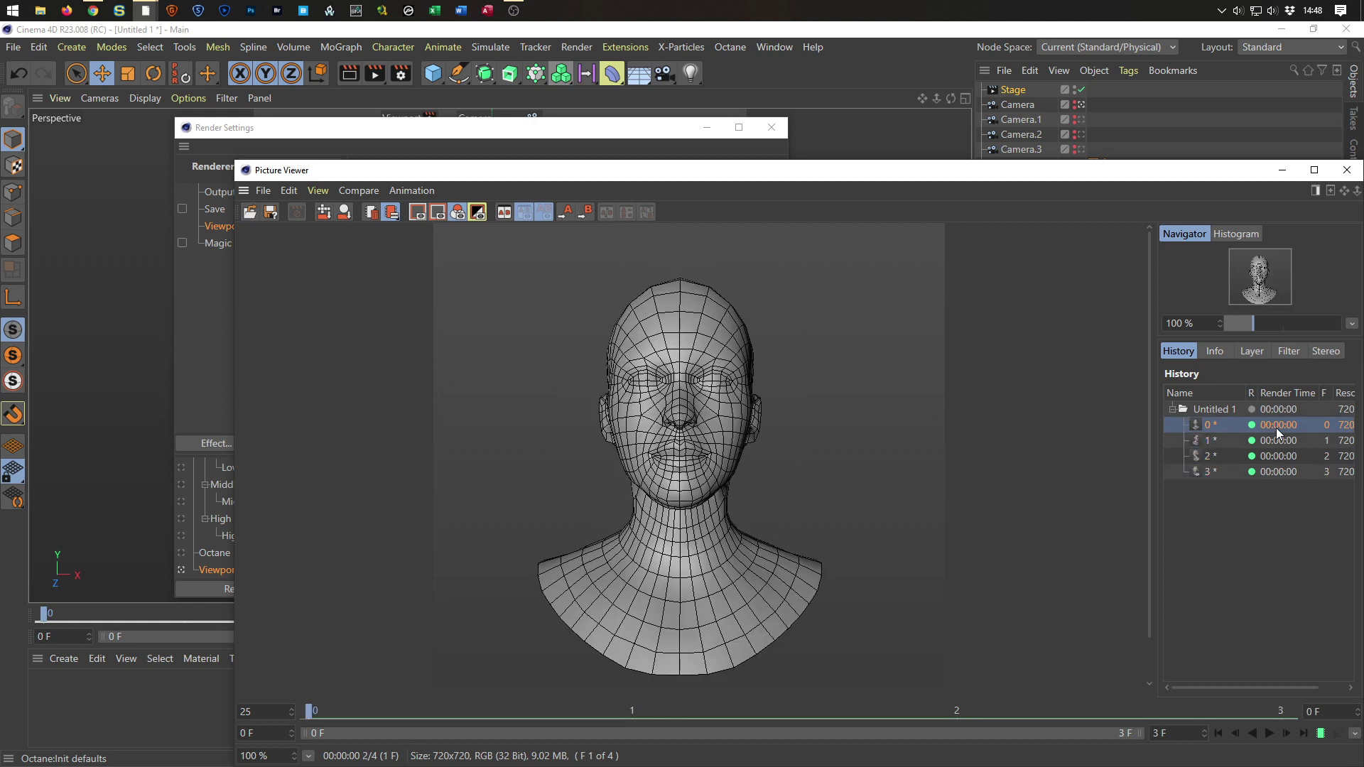
Close the Picture Viewer and shift the Render Settings window right.
click(1347, 170)
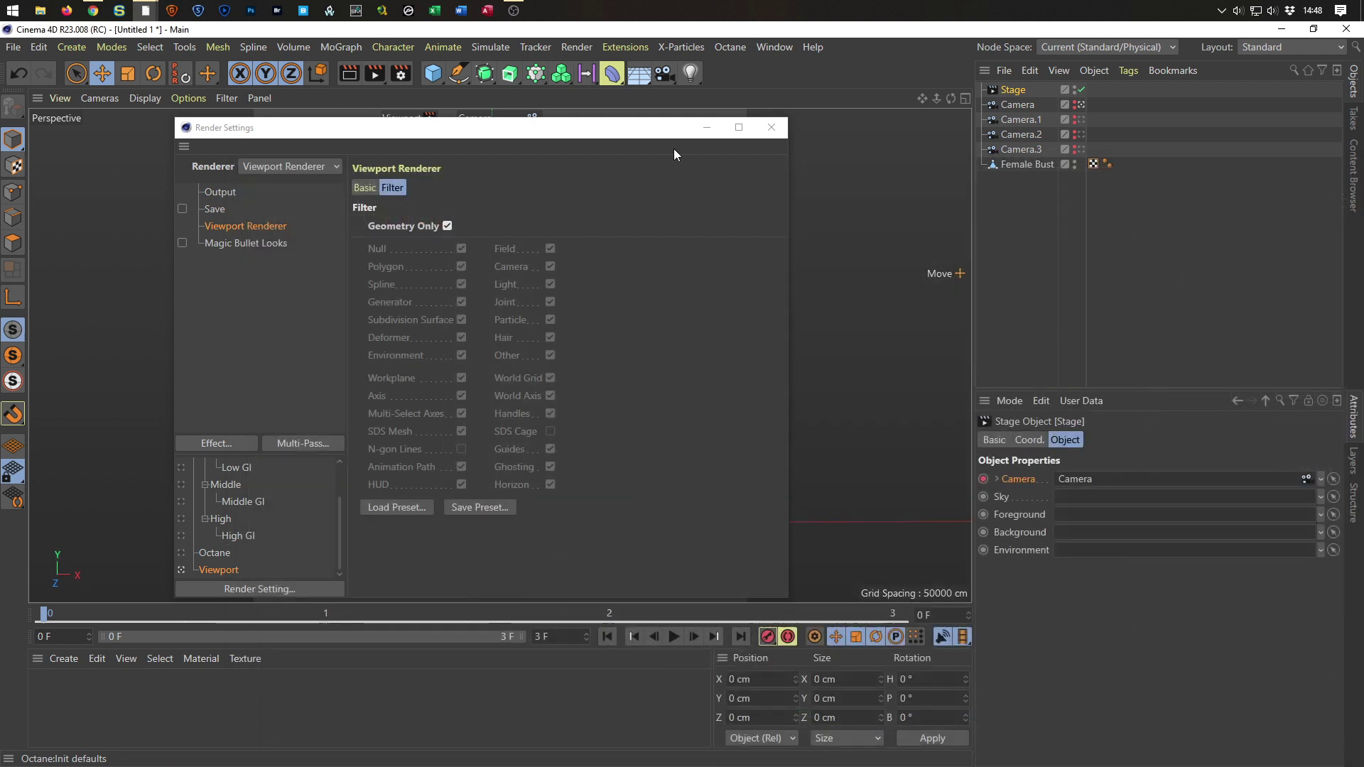
drag(645, 131, 723, 136)
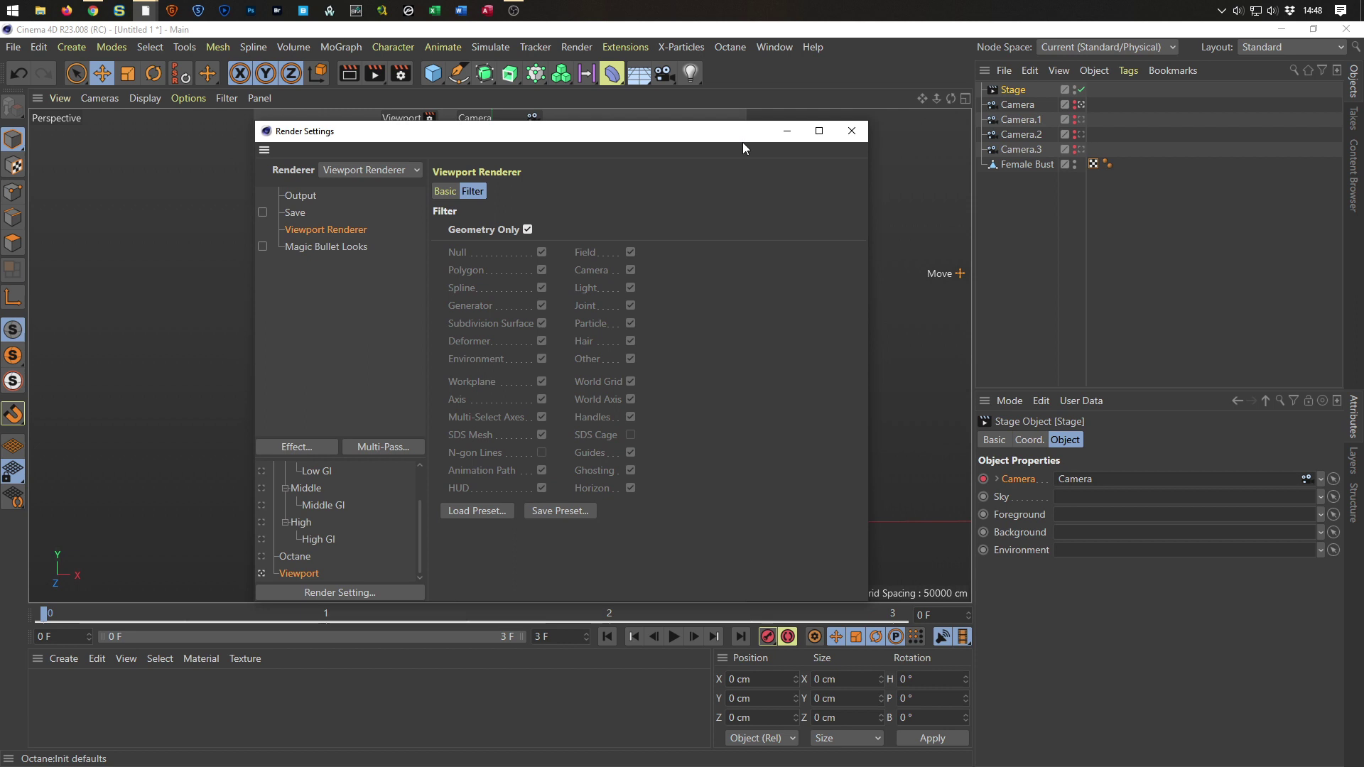